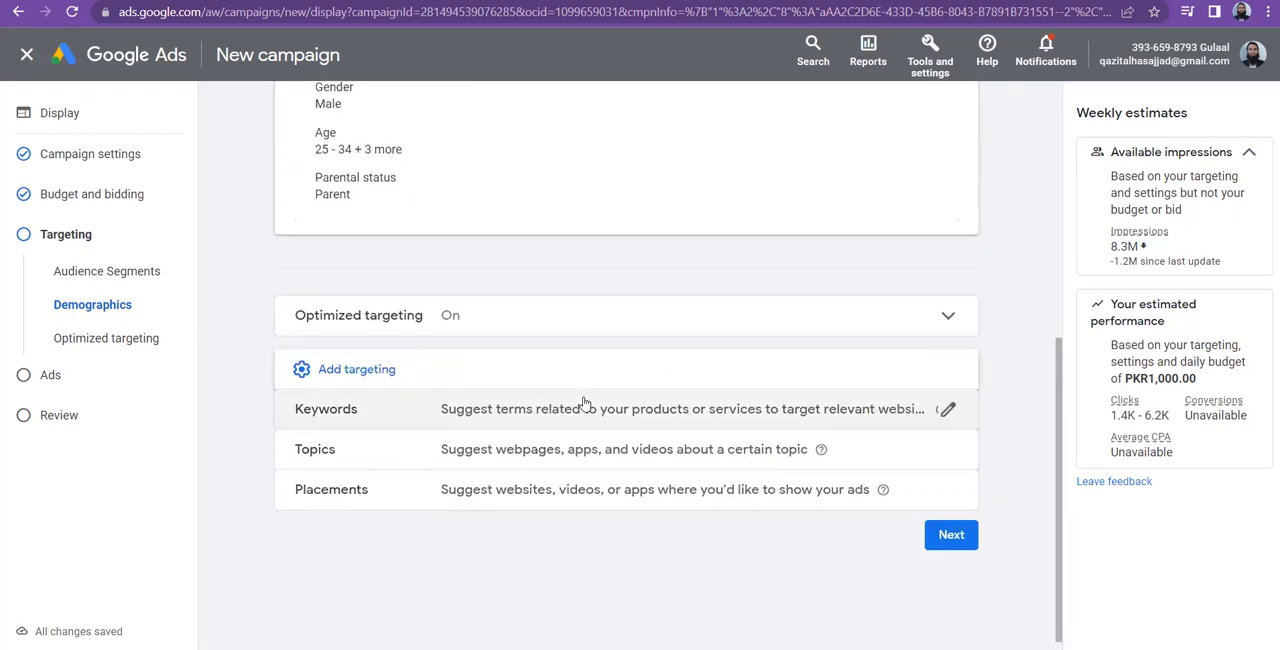
Add keyword targeting to the campaign with "iphone 14" as the targeted keyword and finish editing the keywords
left_click(505, 413)
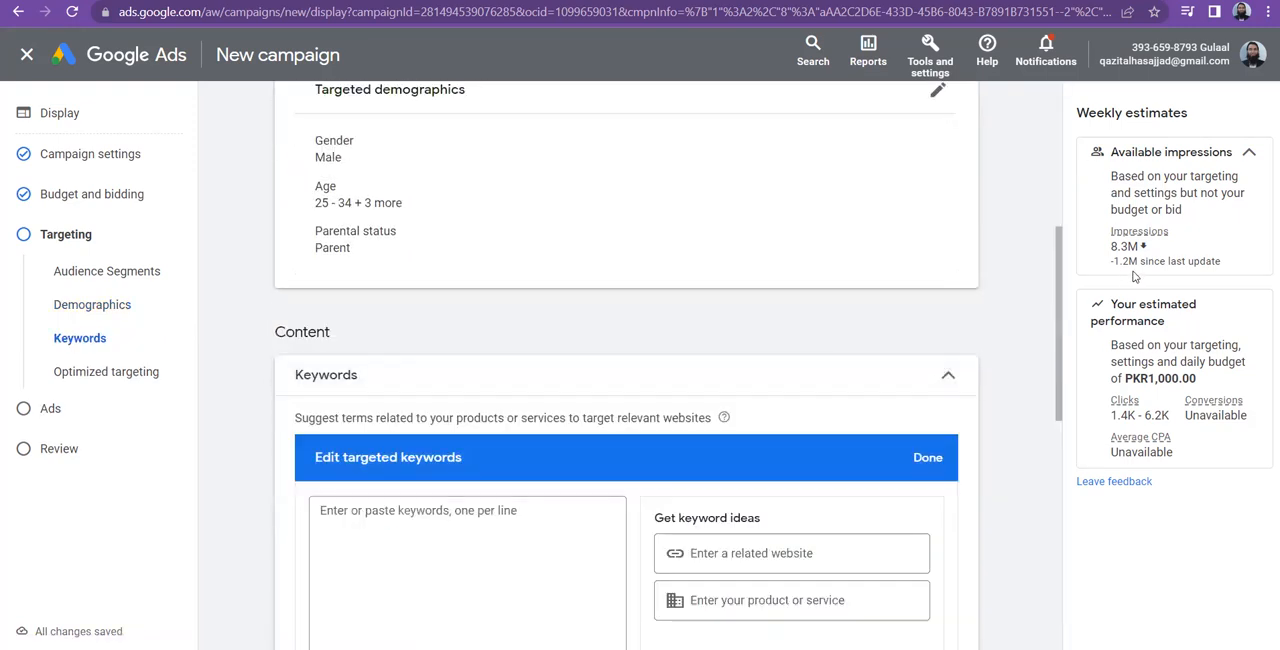
scroll(1054, 313, "down", 2)
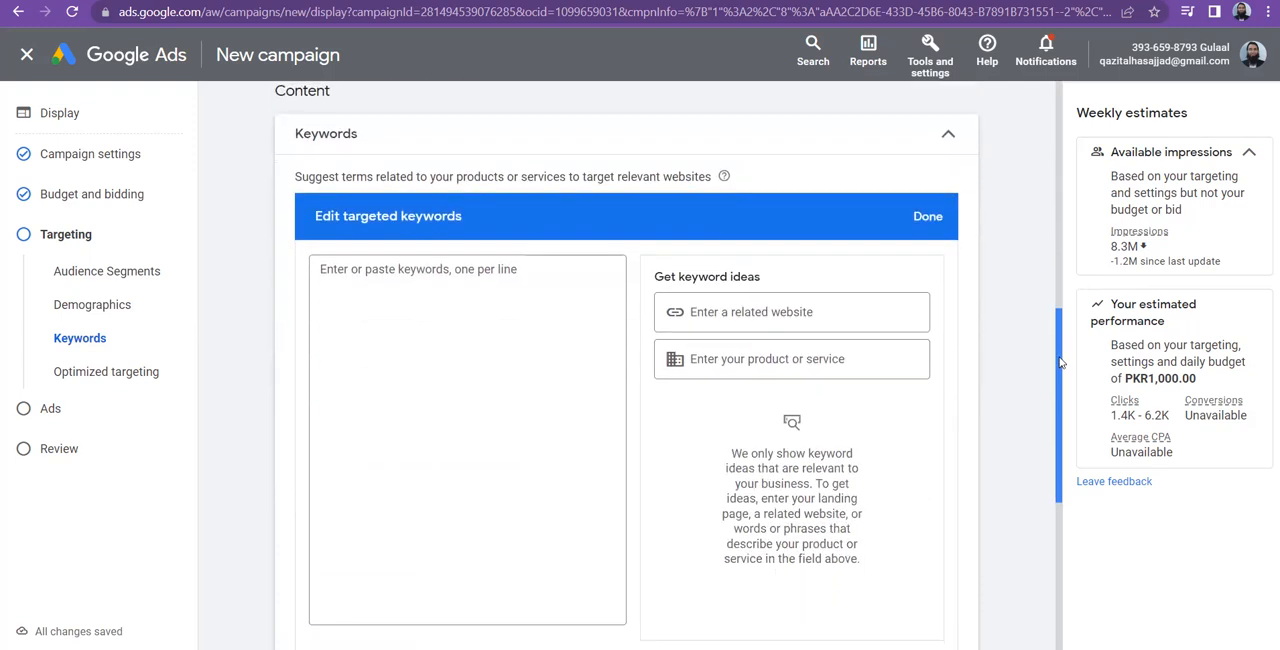
left_click(457, 304)
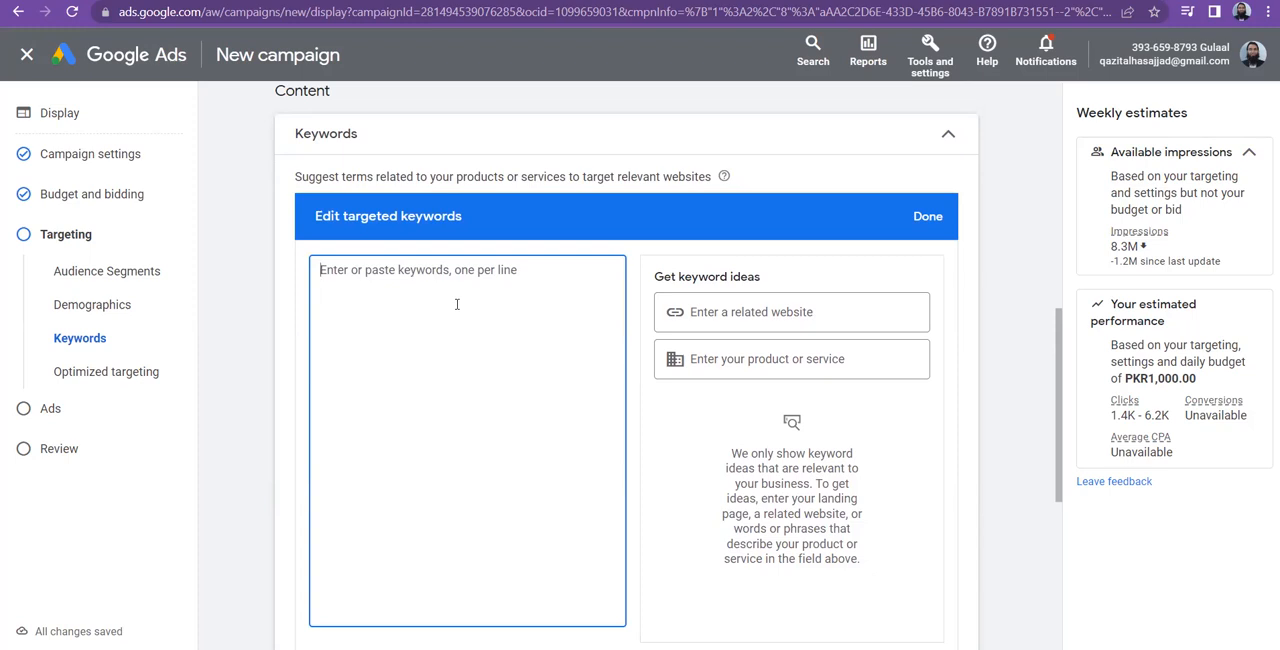
type("iphon")
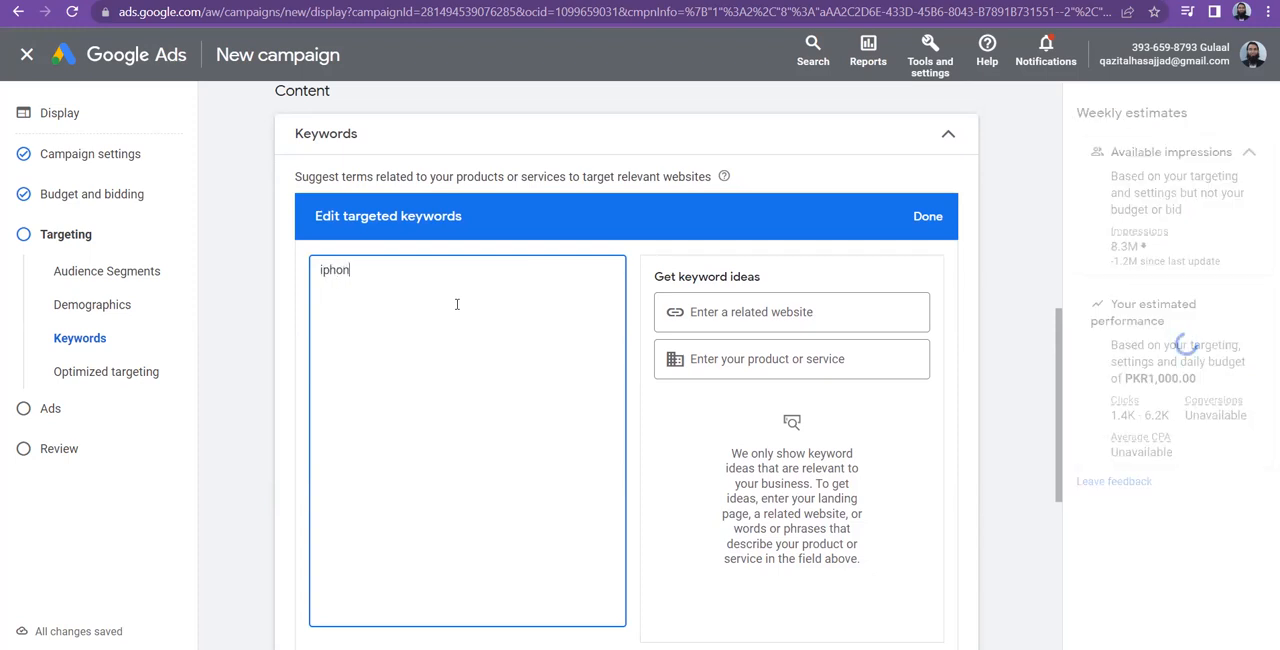
type("e 14")
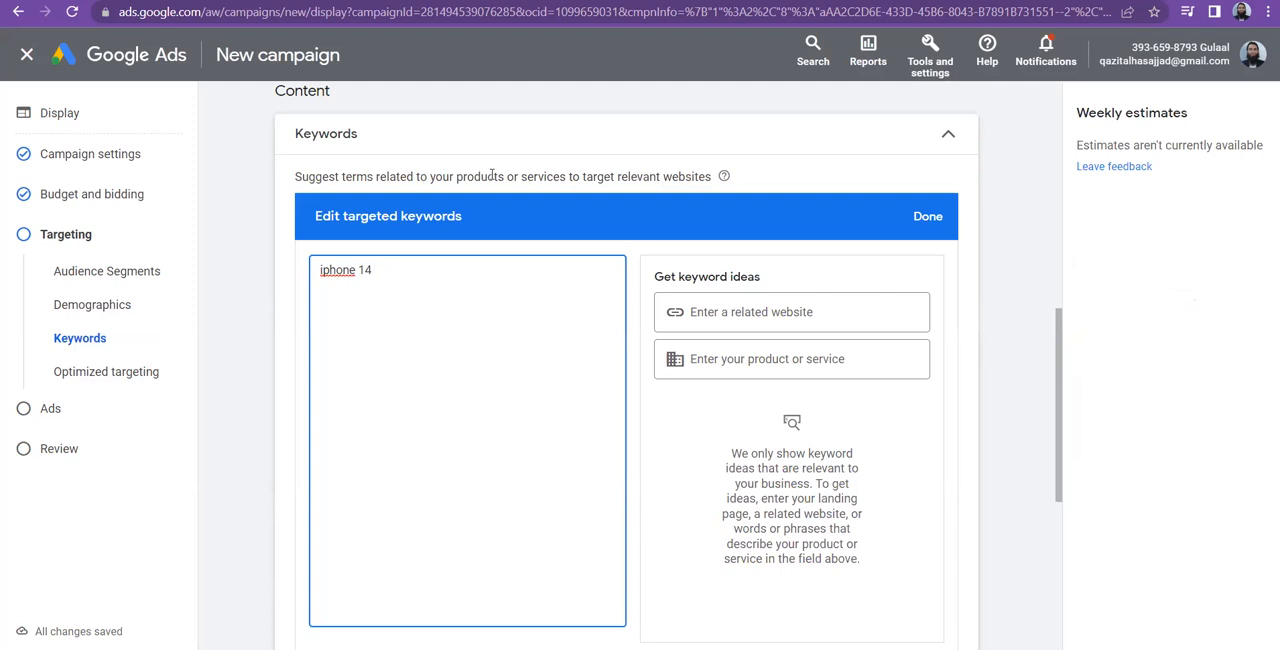
triple_click(378, 266)
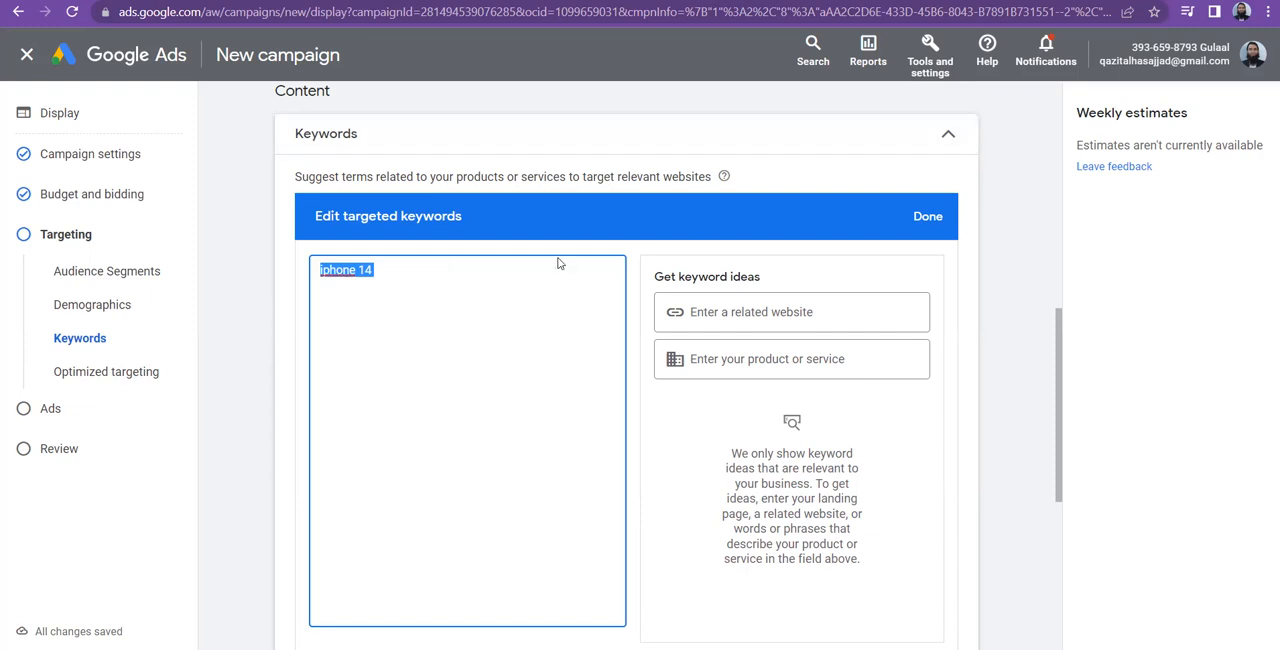
left_click(926, 218)
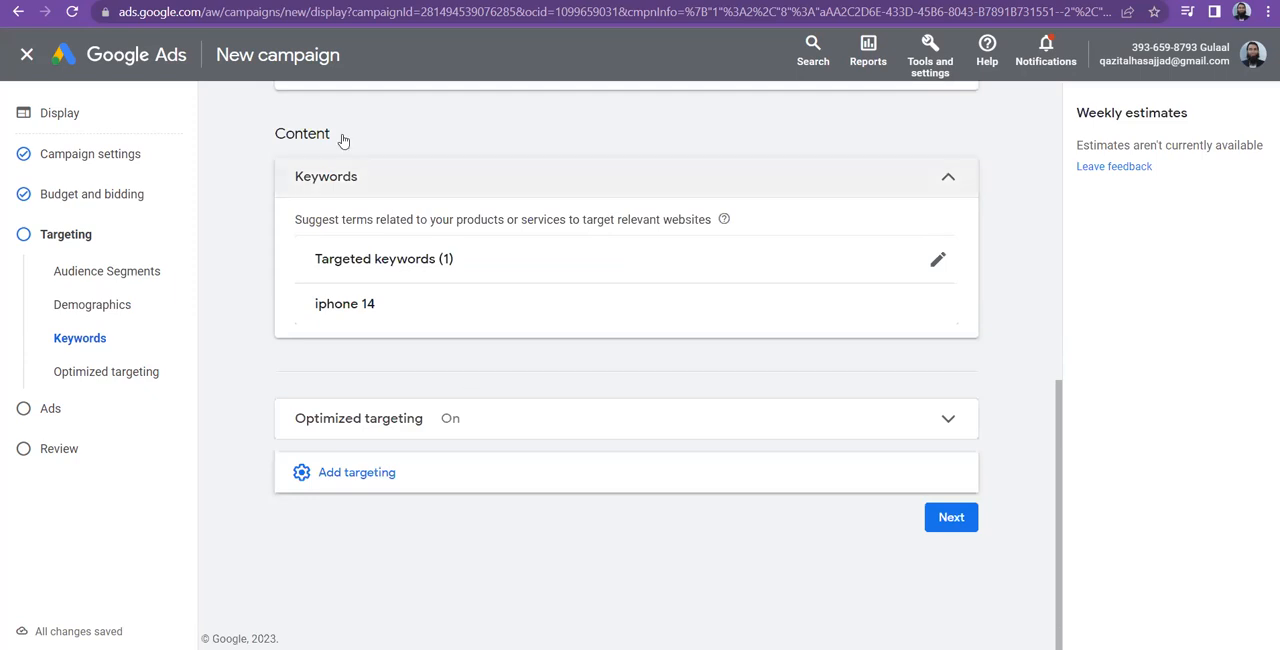
double_click(278, 133)
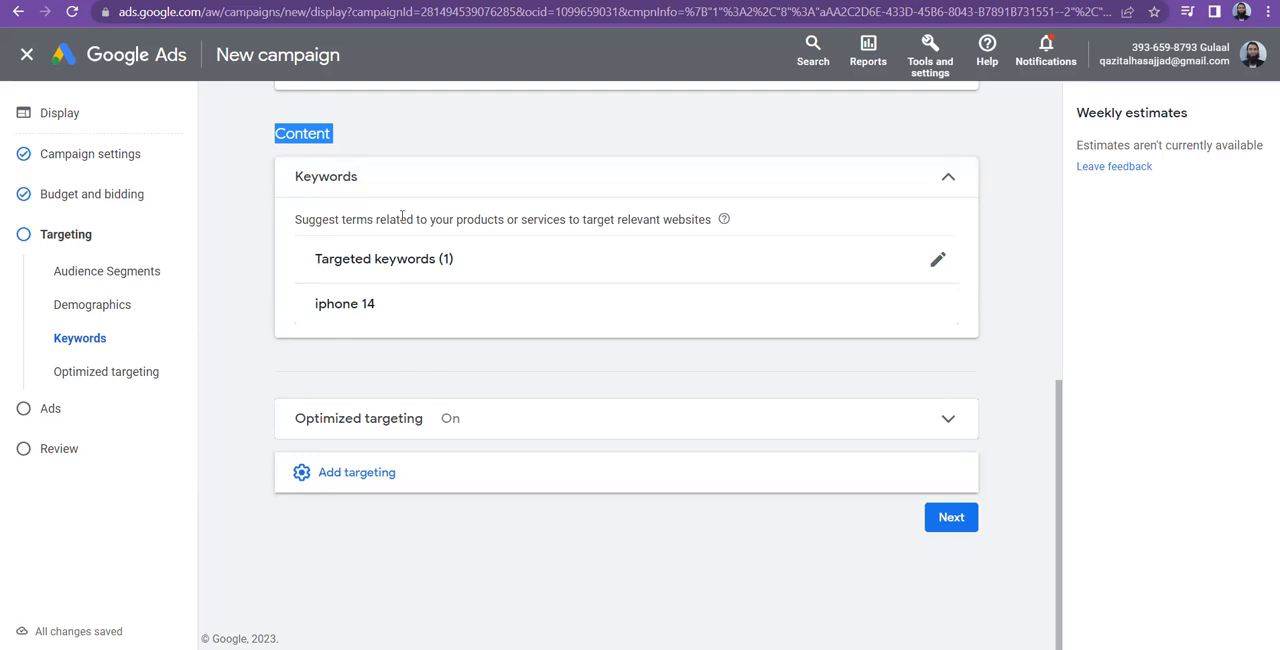
Add topic targeting with Birds under Pets & Animals > Pets as the targeted topic and finish editing the topics
left_click(403, 479)
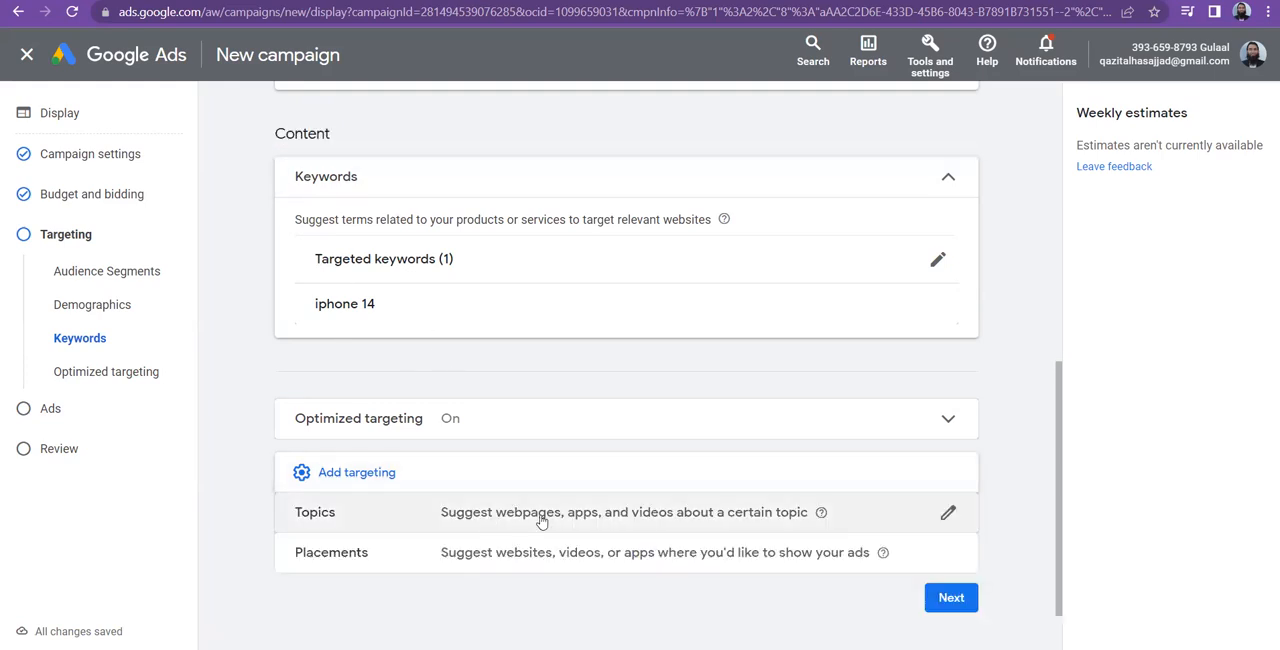
left_click(540, 520)
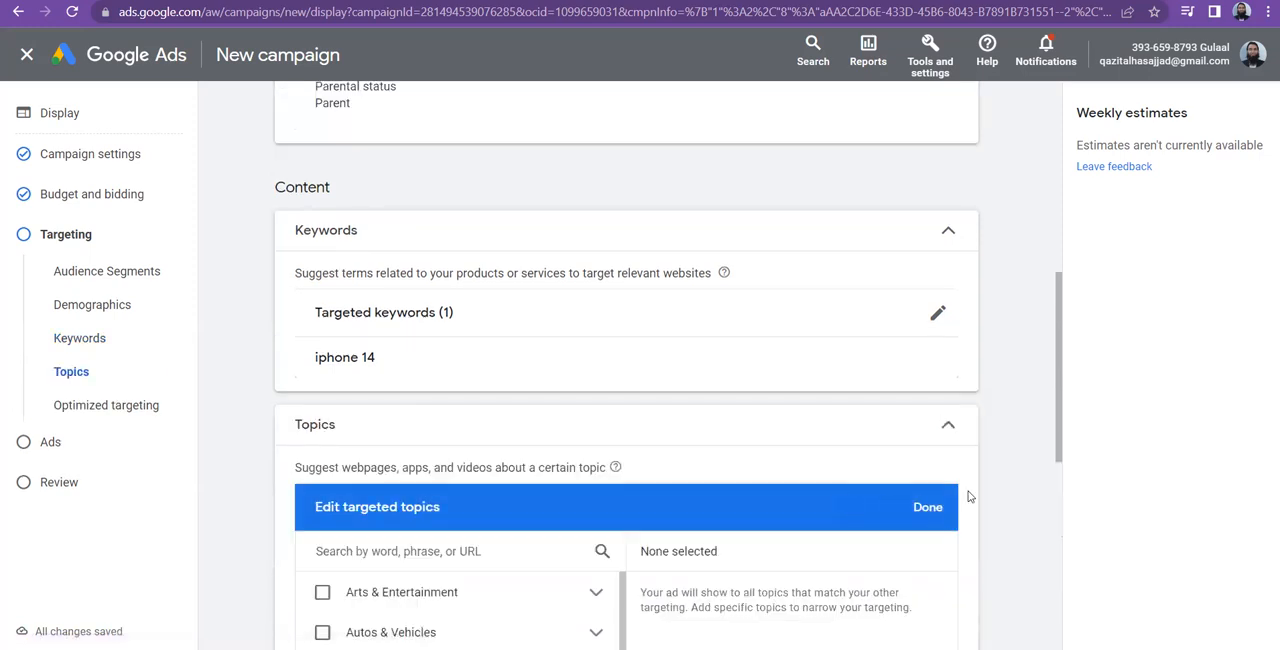
left_click_drag(1062, 411, 1068, 548)
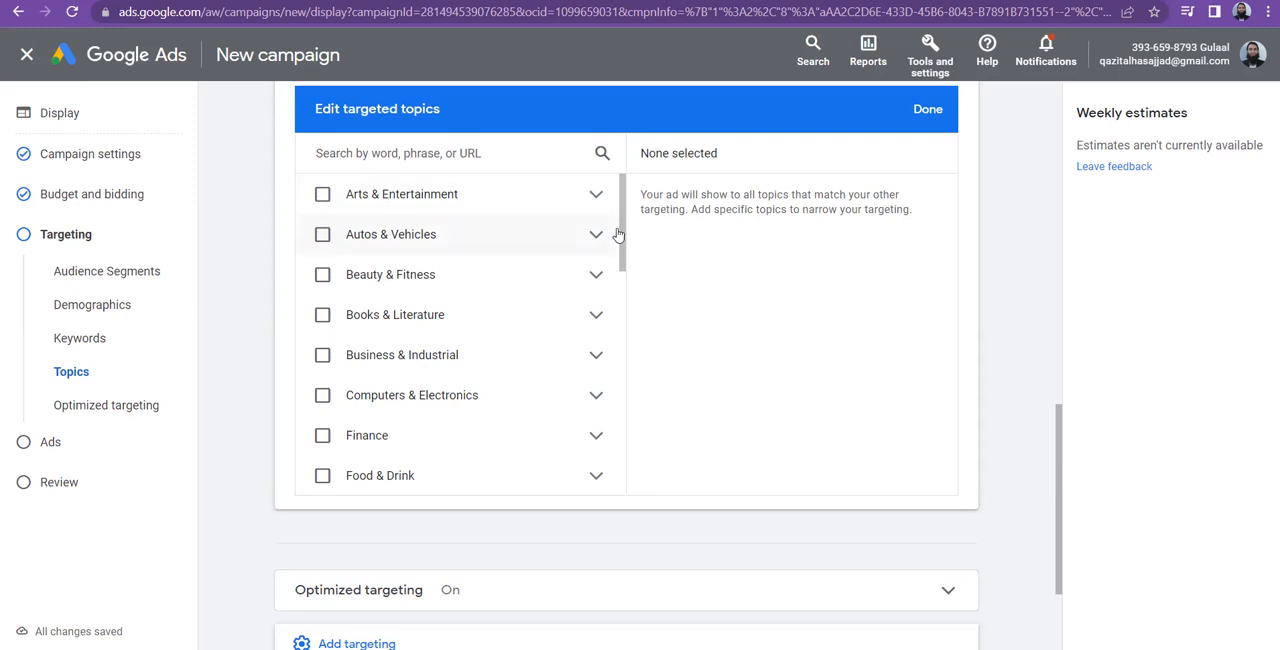
left_click_drag(625, 250, 623, 450)
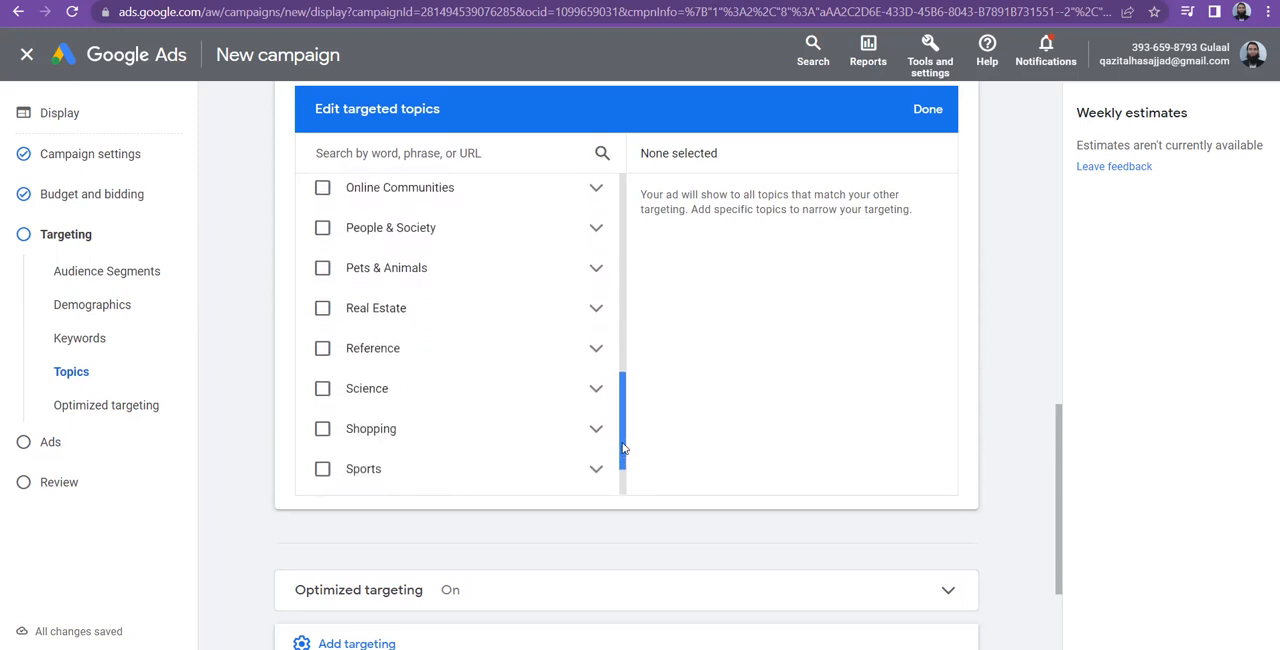
left_click(597, 270)
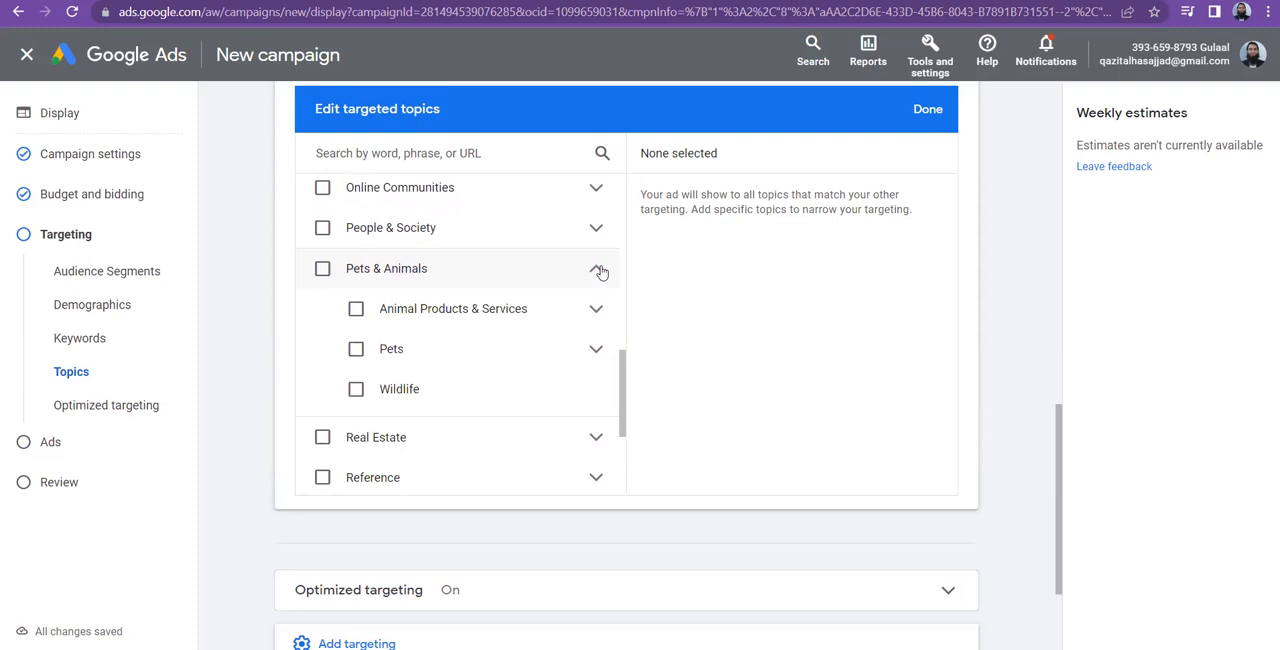
left_click(597, 350)
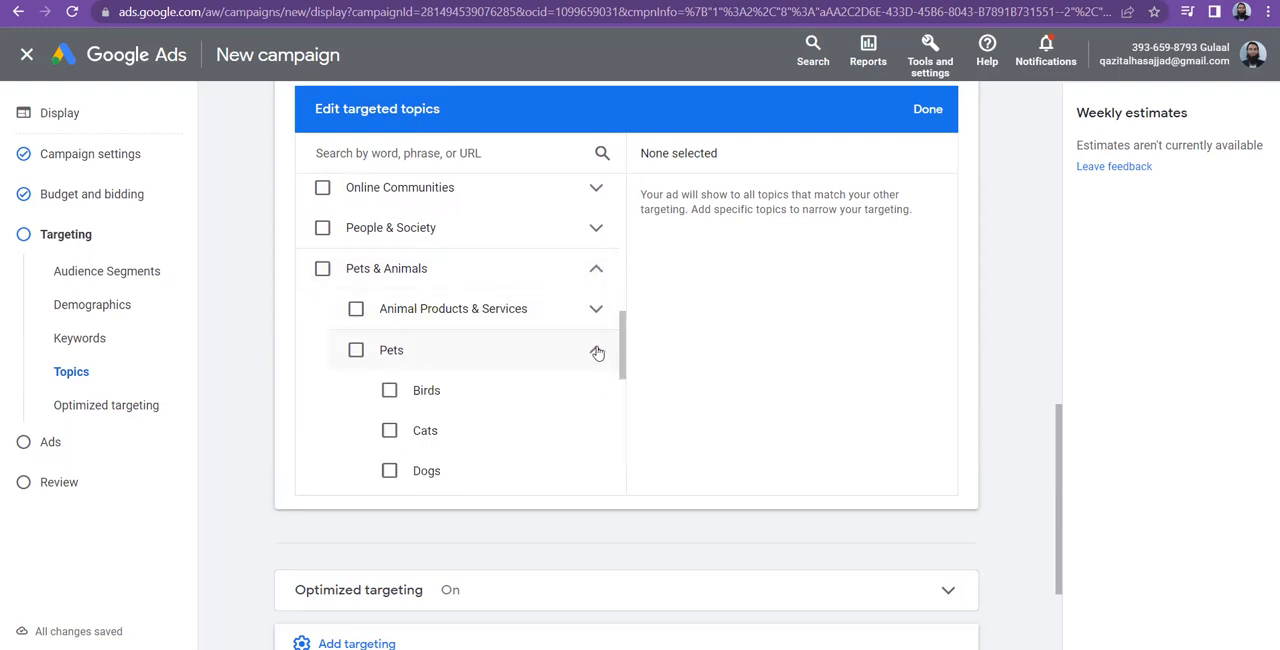
left_click(389, 391)
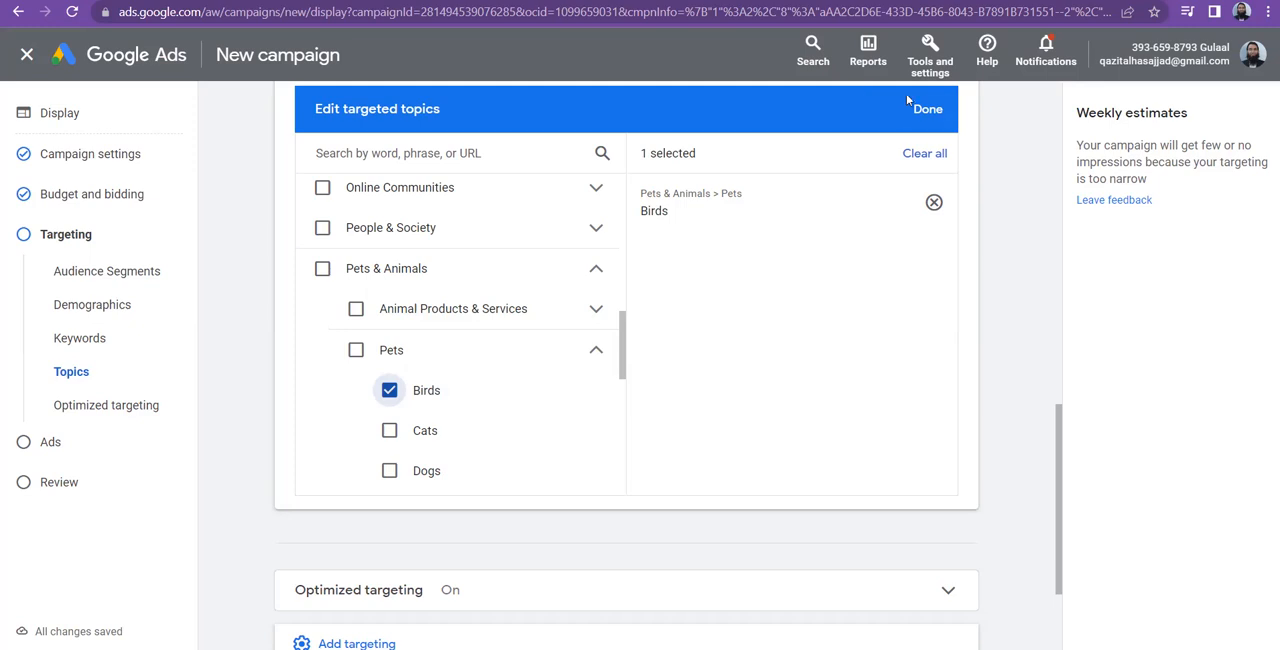
left_click(936, 117)
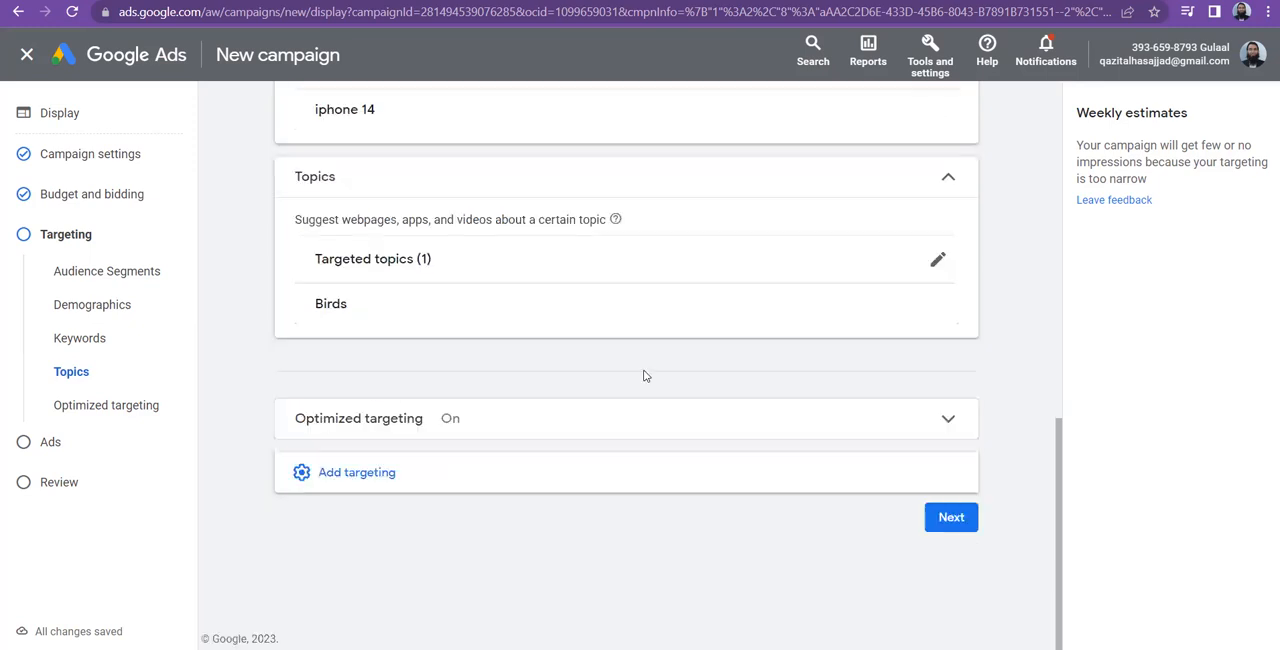
Add placement targeting to the campaign and browse its website placements
left_click(378, 467)
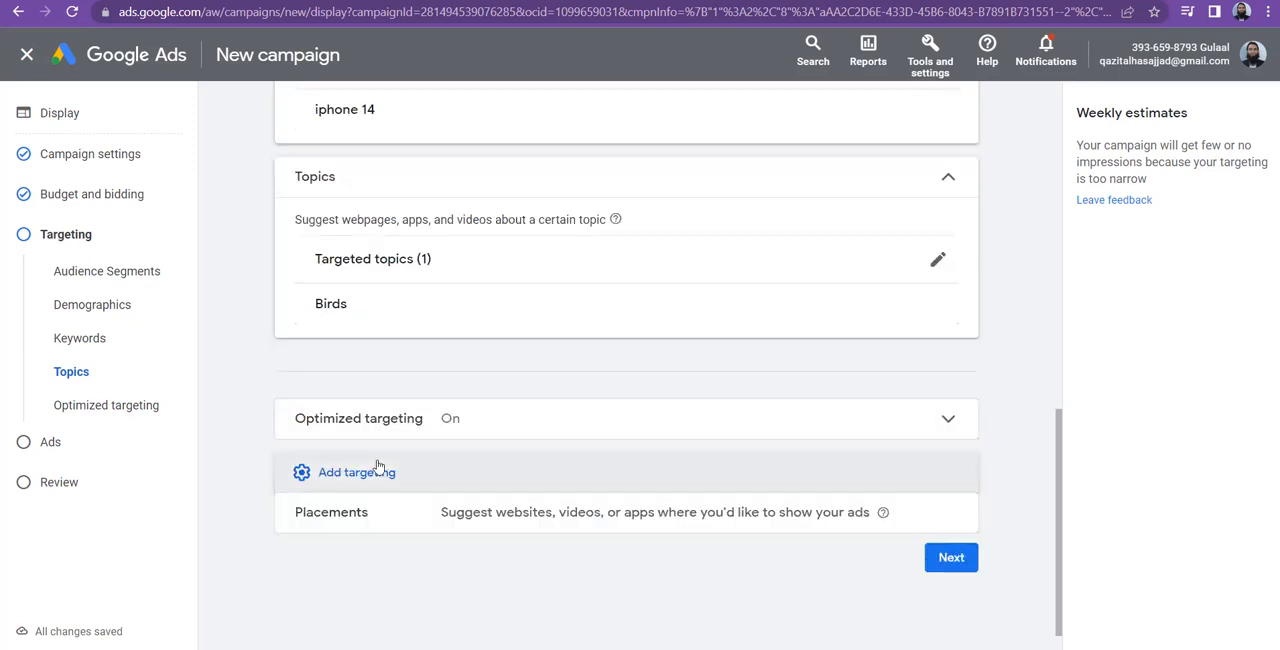
left_click(381, 516)
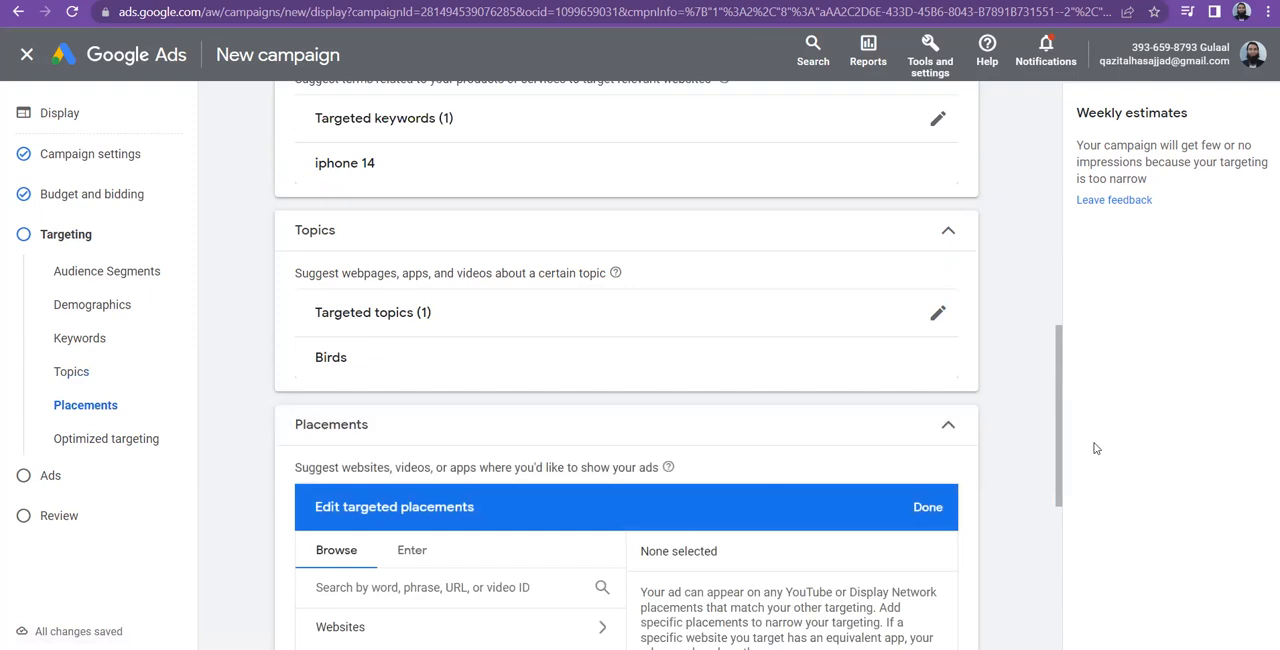
left_click_drag(1061, 401, 1062, 483)
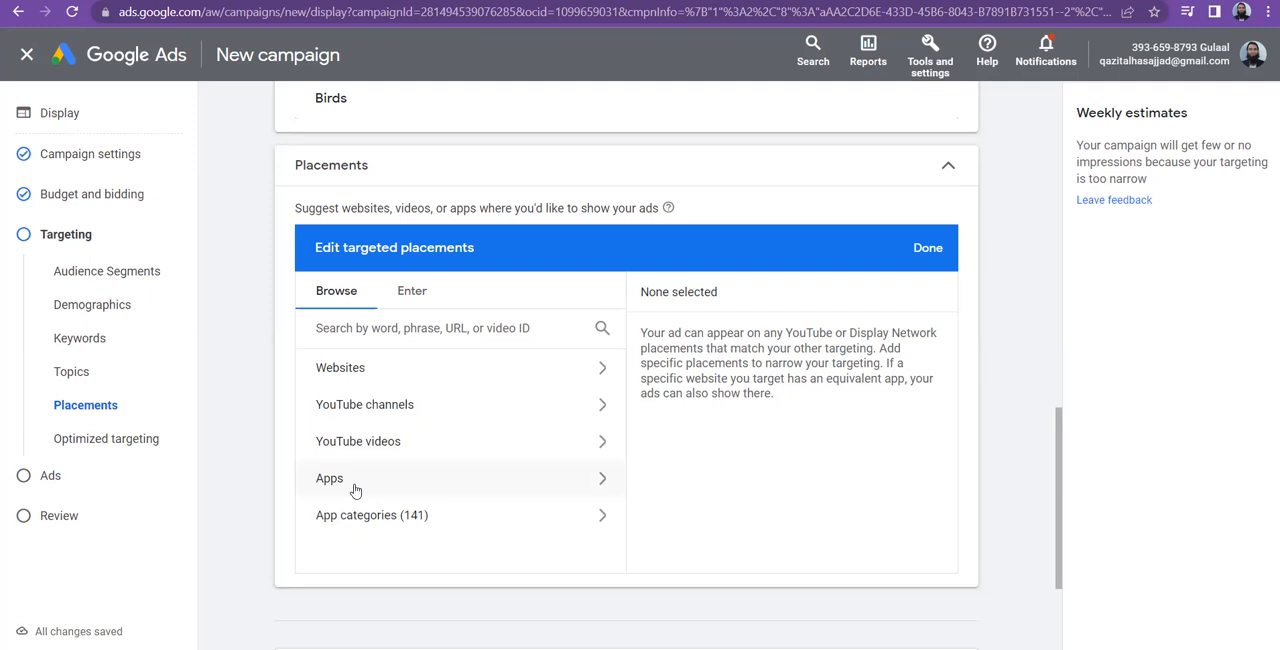
left_click(458, 370)
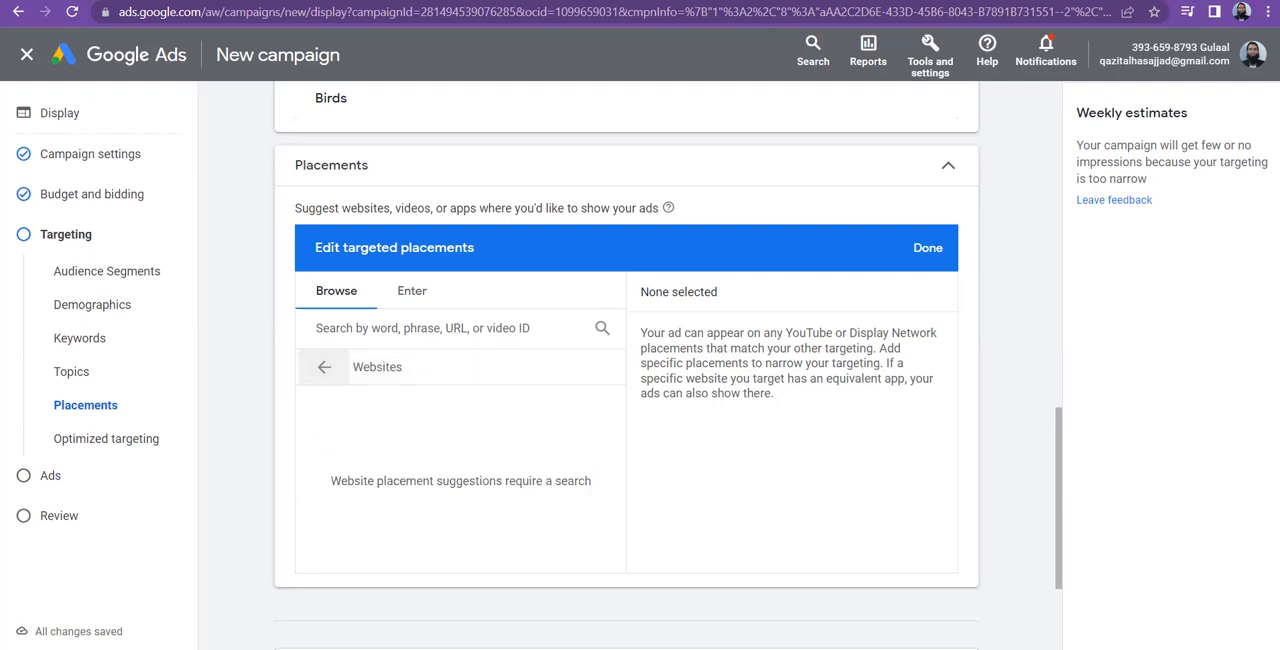
left_click(810, 1)
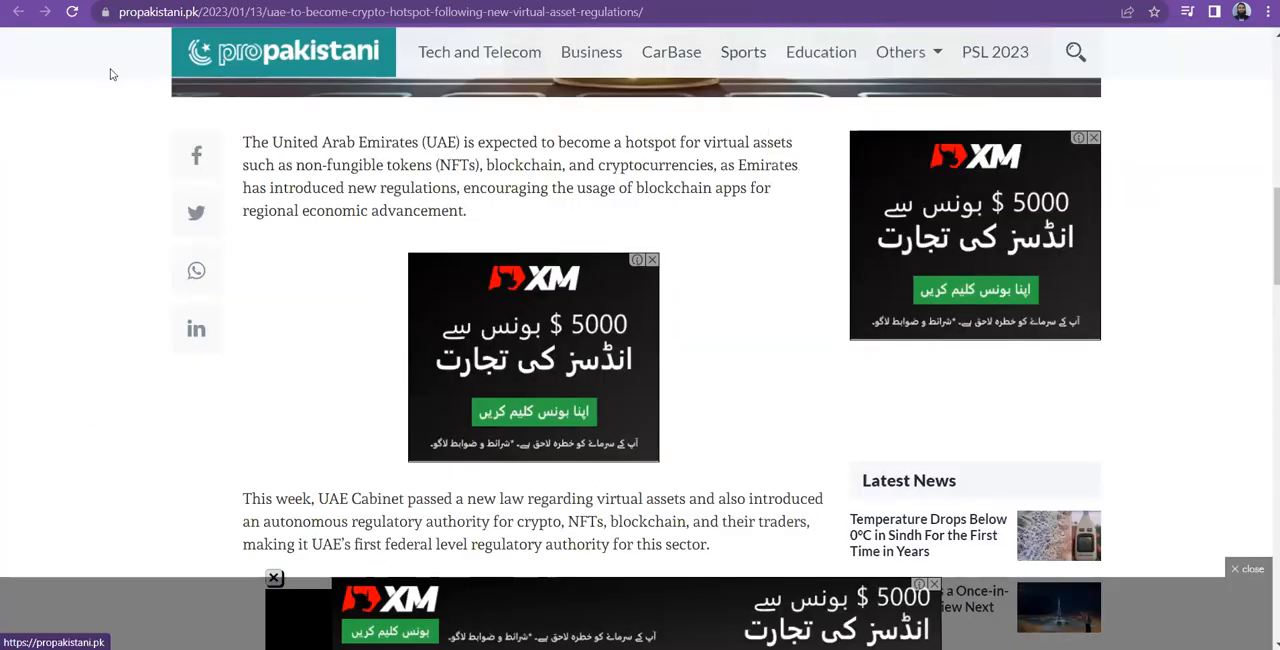
left_click_drag(197, 8, 116, 10)
key("ctrl+c")
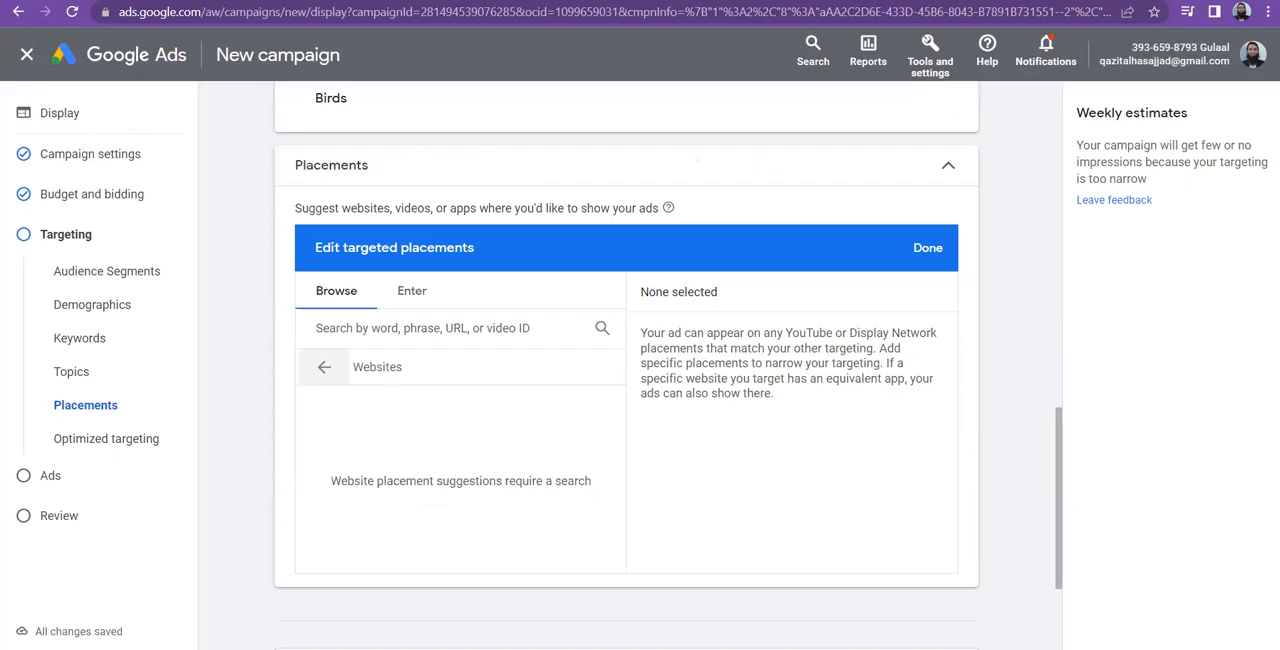
left_click(419, 327)
key("ctrl+v")
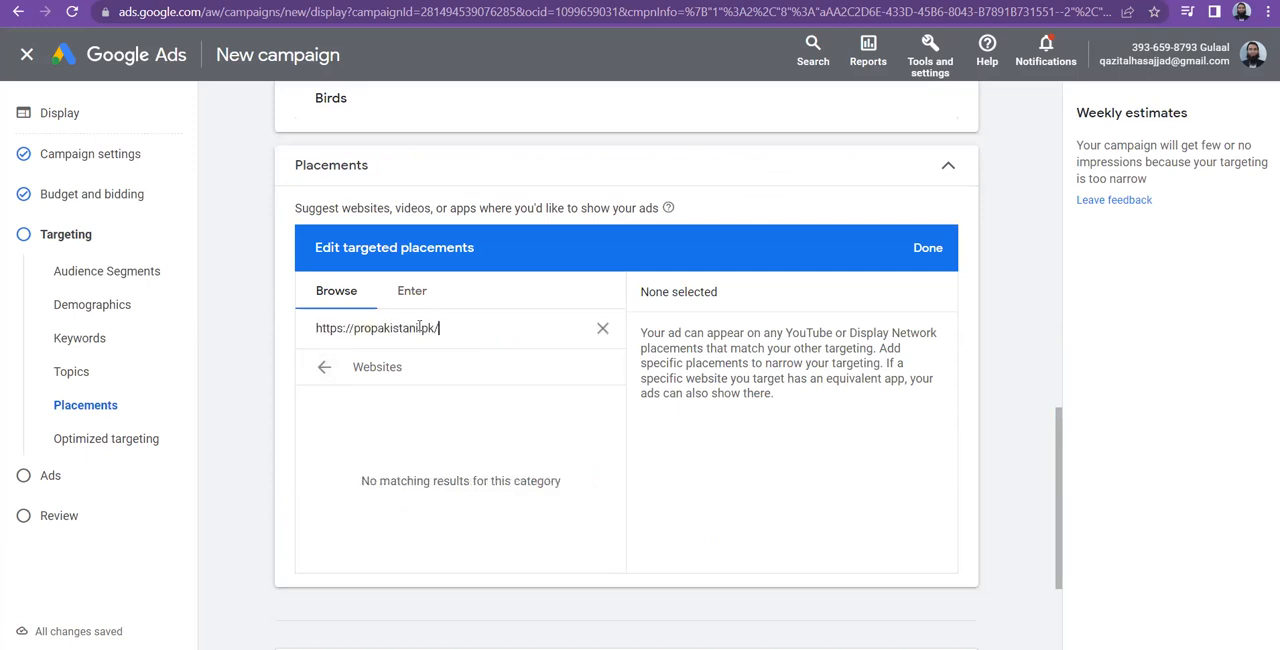
key("BackSpace")
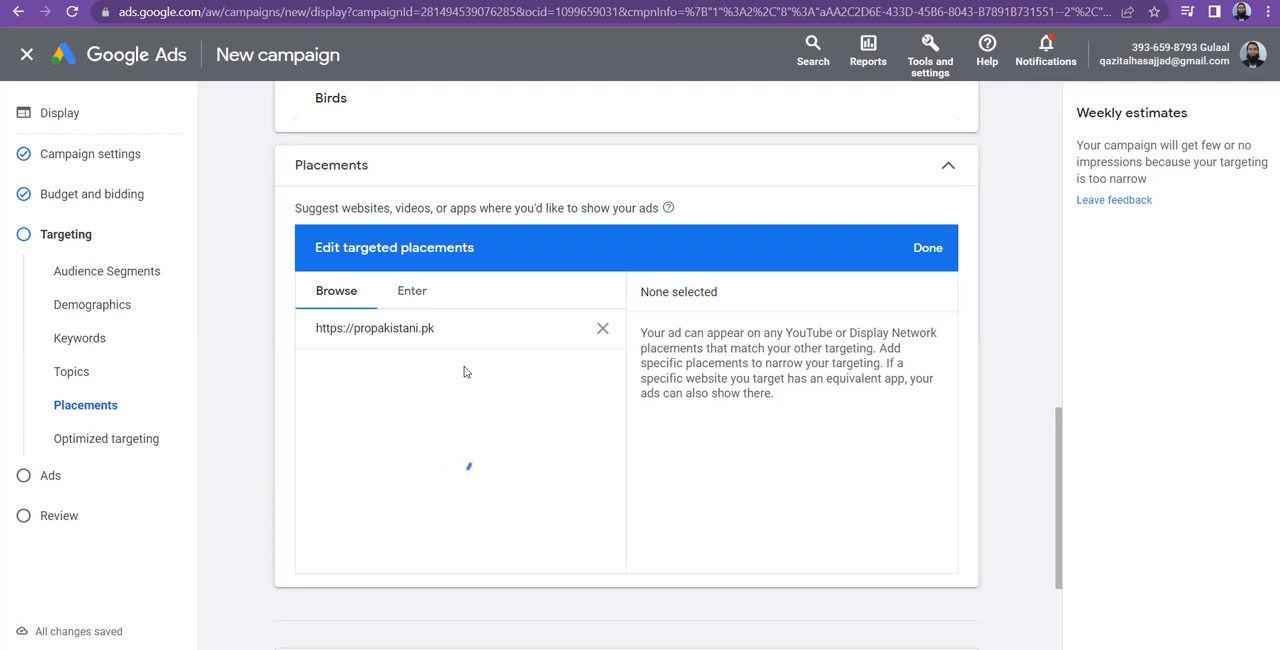
left_click(354, 327)
key("shift+Left")
key("shift+Left")
key("shift+Left")
key("shift+Left")
key("shift+Left")
key("shift+Left")
key("shift+Left")
key("shift+Left")
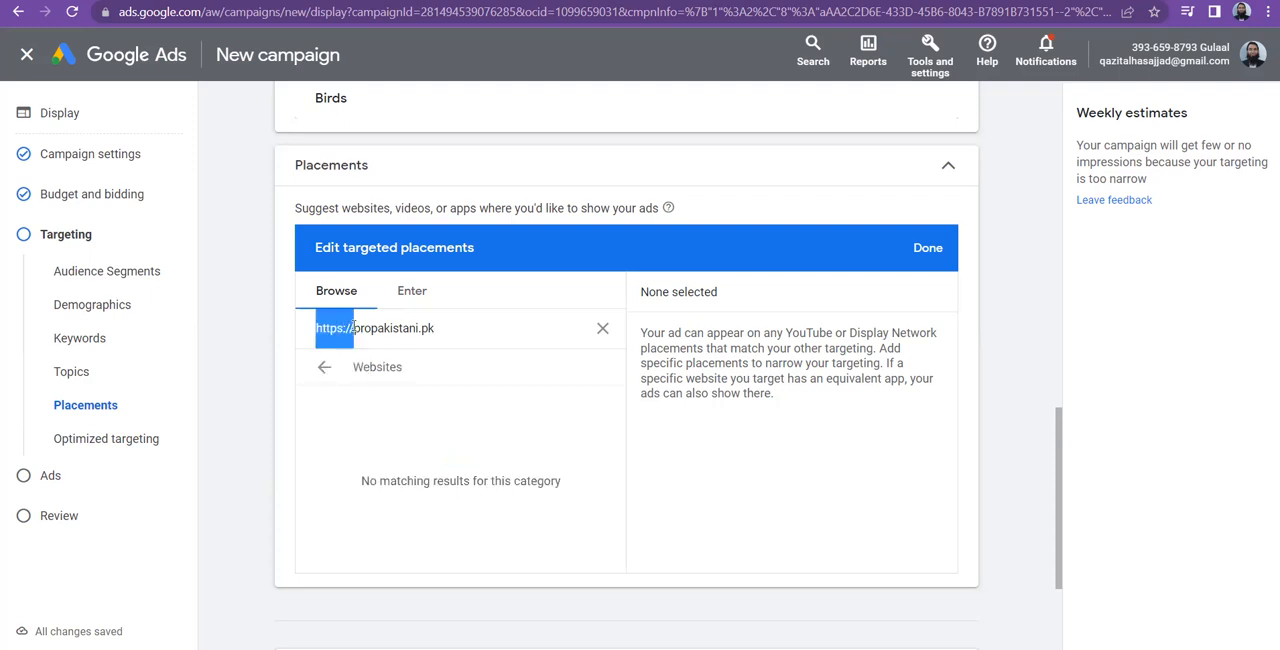
key("BackSpace")
left_click(437, 326)
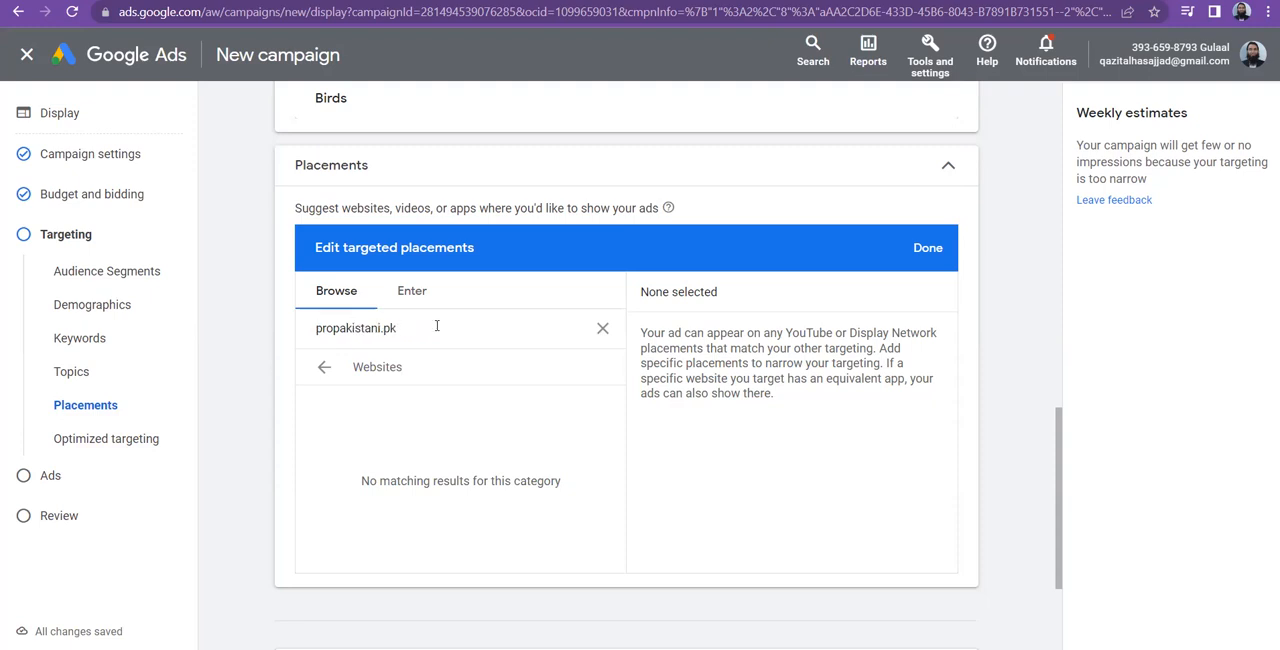
Replace the website placement search term with Tribune
key("shift+Left")
key("shift+Left")
key("shift+Left")
key("shift+Left")
key("shift+Left")
key("shift+Left")
key("shift+Left")
key("shift+Left")
key("shift+Left")
key("shift+Left")
key("shift+Left")
key("shift+Left")
key("shift+Left")
key("shift+Left")
key("shift+Left")
key("ctrl+c")
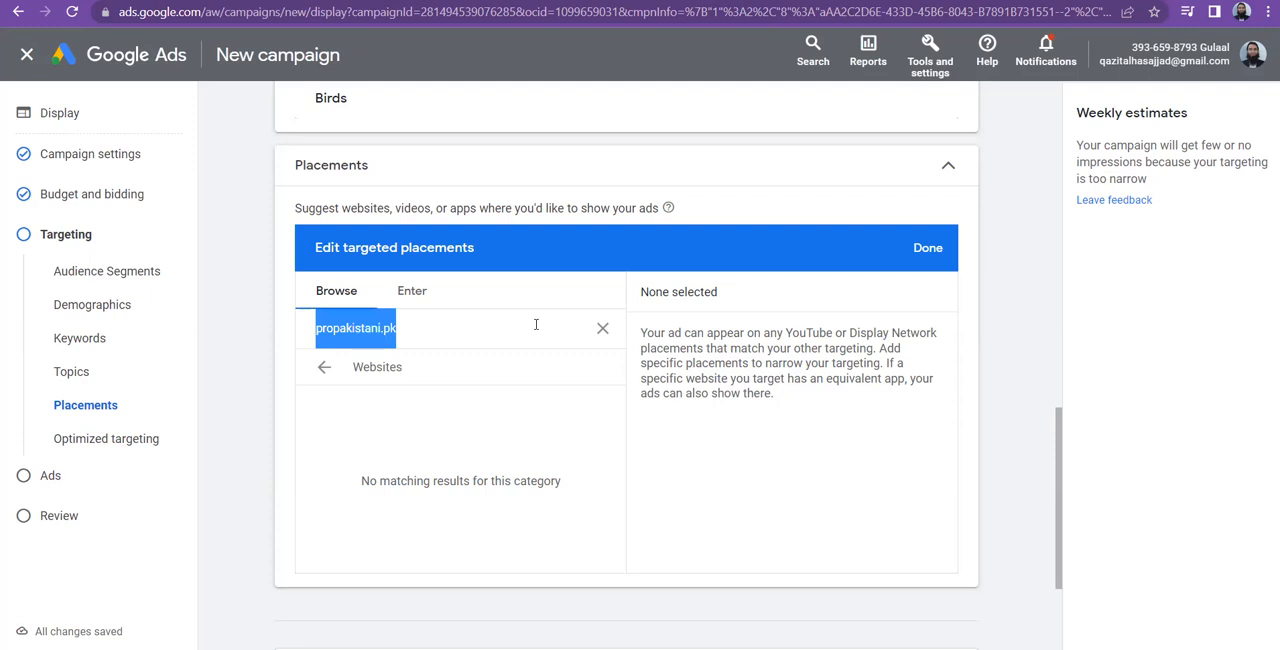
type("Tribune")
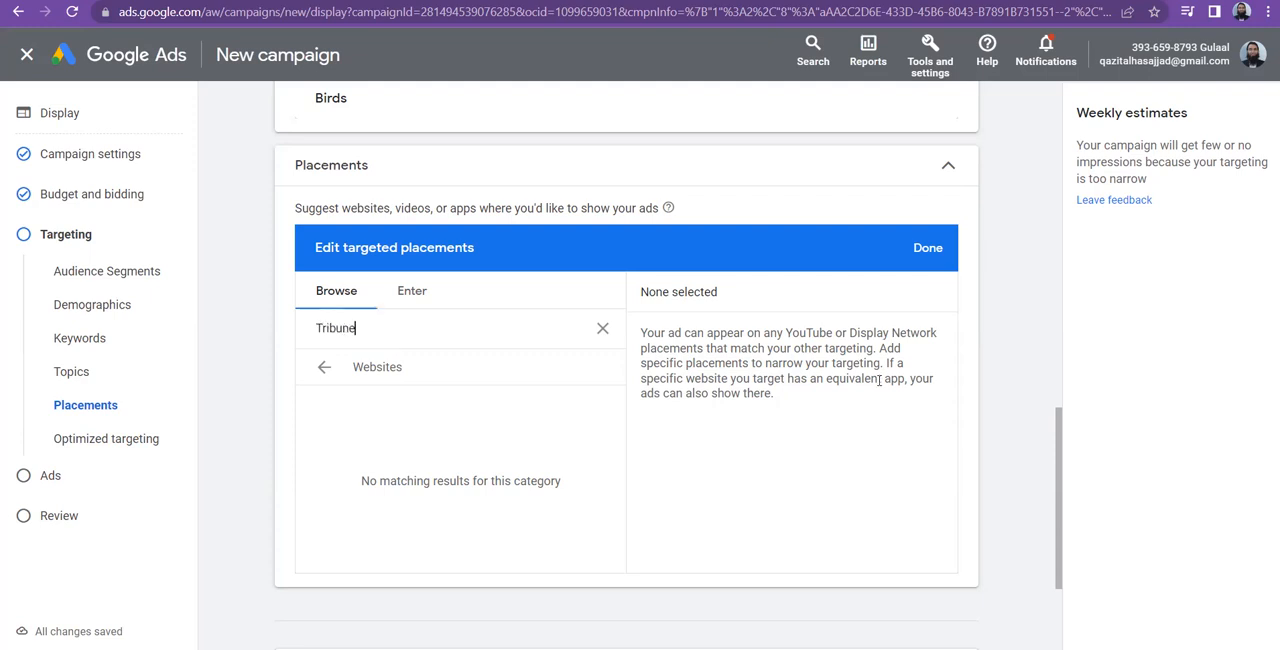
Switch the placement editor from browsing to entering multiple placement URLs directly
scroll(1062, 520, "down", 1)
scroll(1062, 520, "down", 2)
scroll(1062, 520, "up", 3)
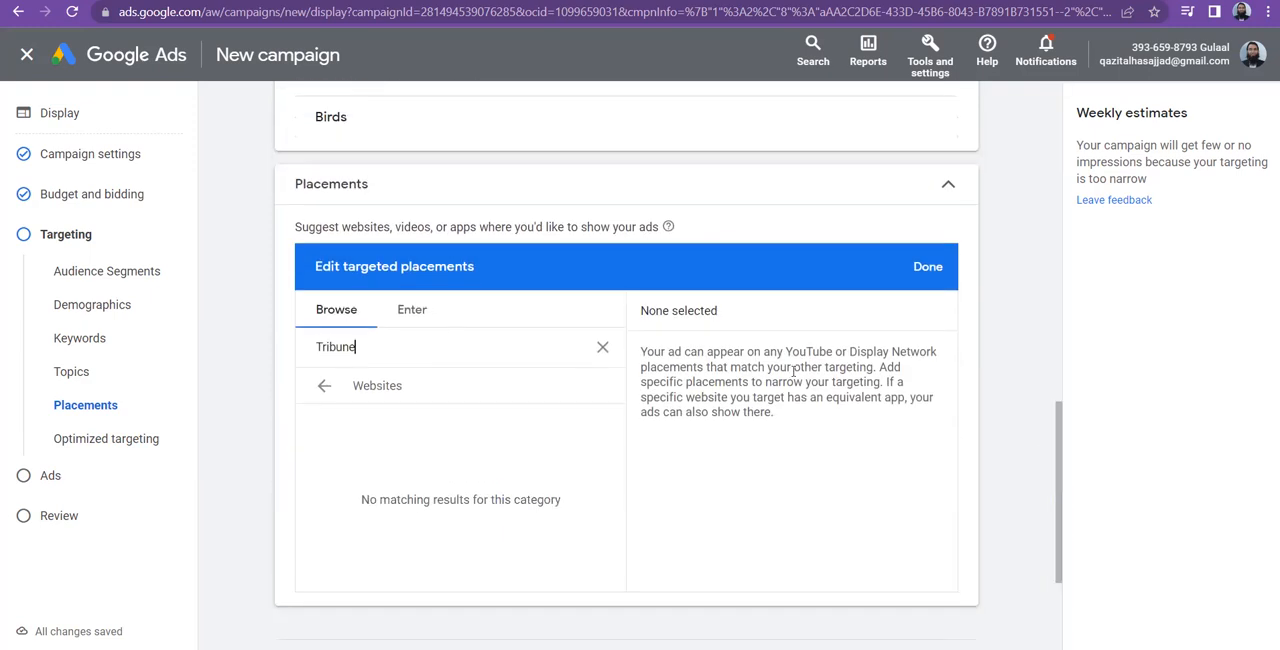
left_click(405, 312)
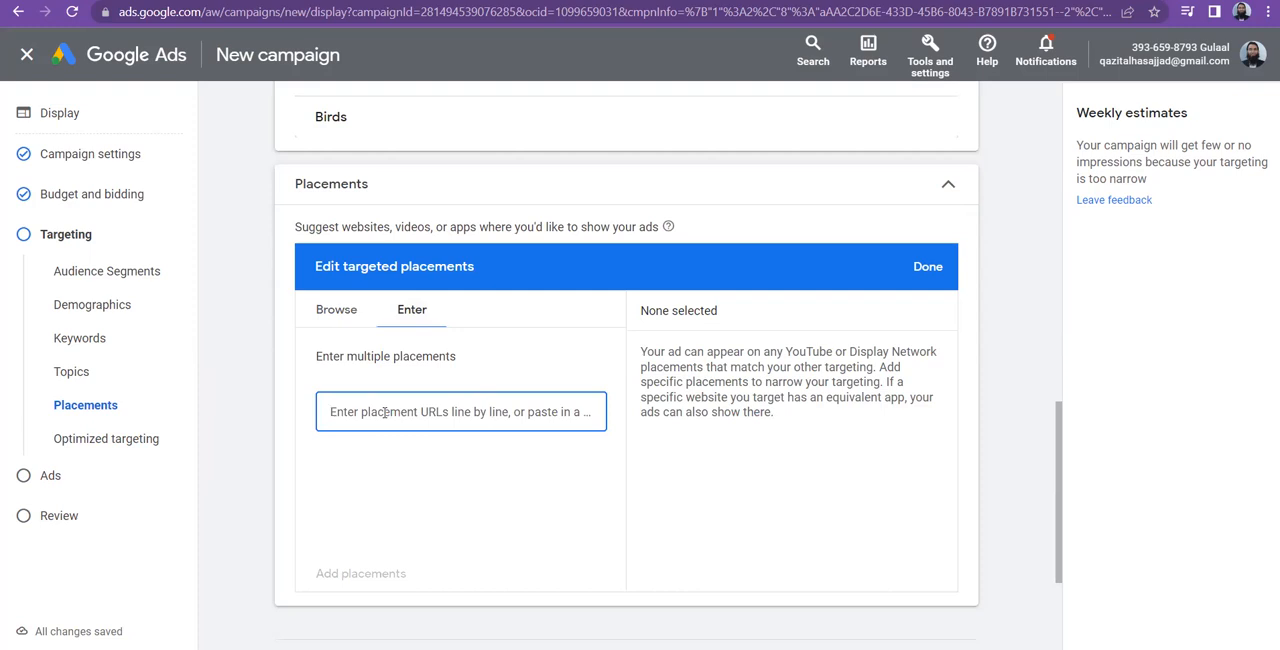
type("tribune")
key("Return")
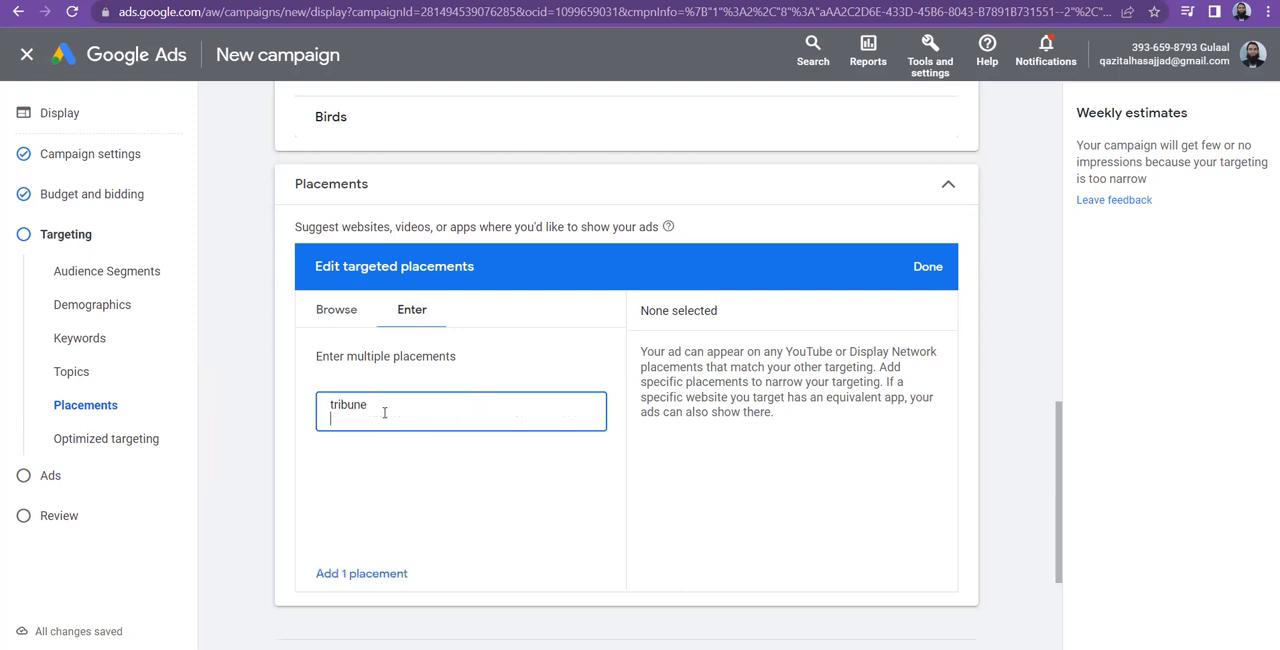
key("BackSpace")
key("BackSpace")
key("BackSpace")
key("BackSpace")
key("BackSpace")
key("BackSpace")
key("BackSpace")
key("BackSpace")
key("ctrl+v")
key("Return")
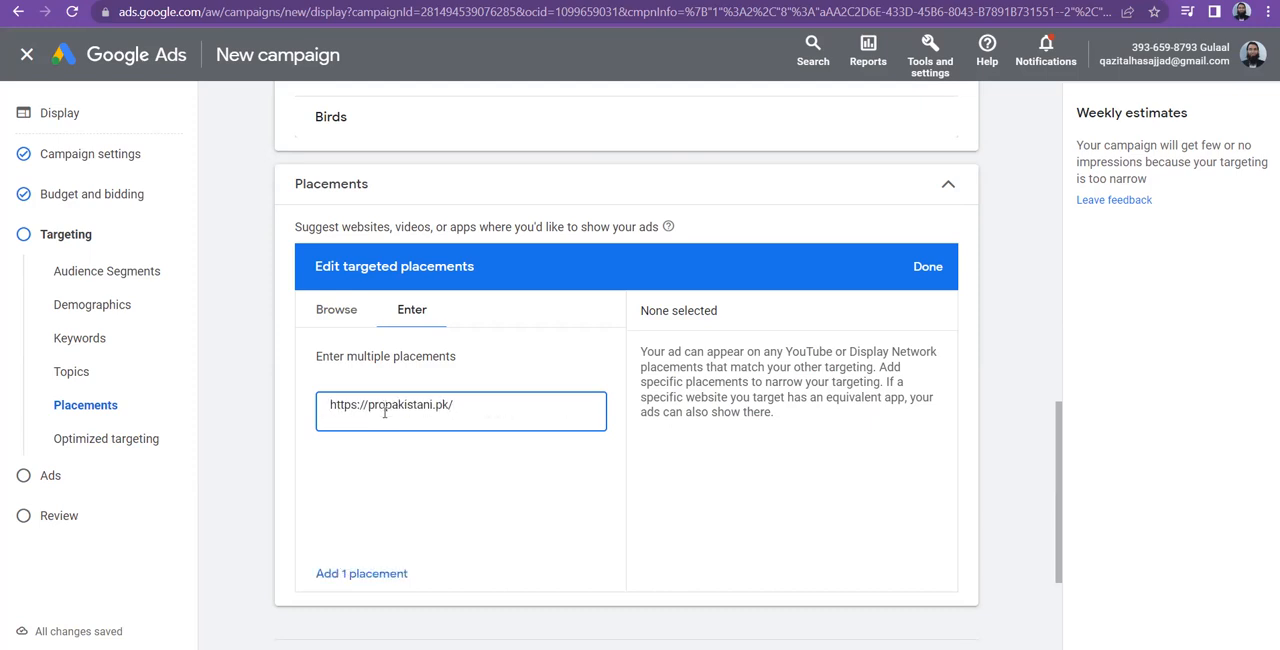
left_click(368, 573)
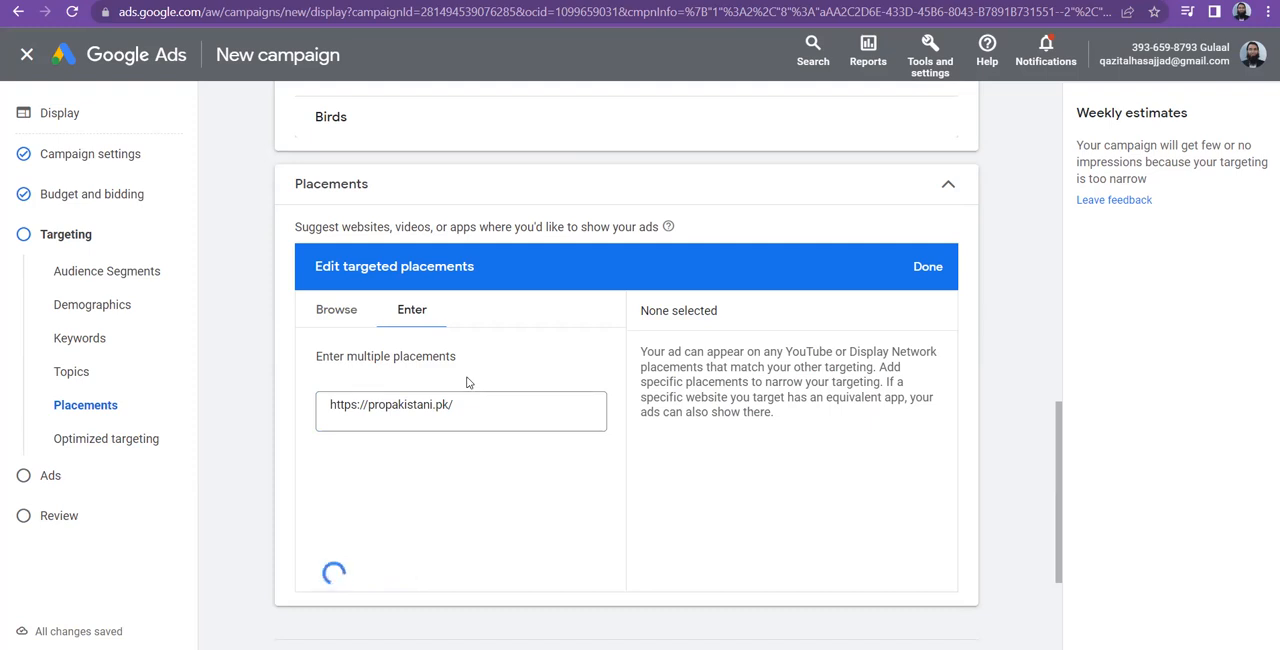
left_click_drag(1059, 434, 1066, 491)
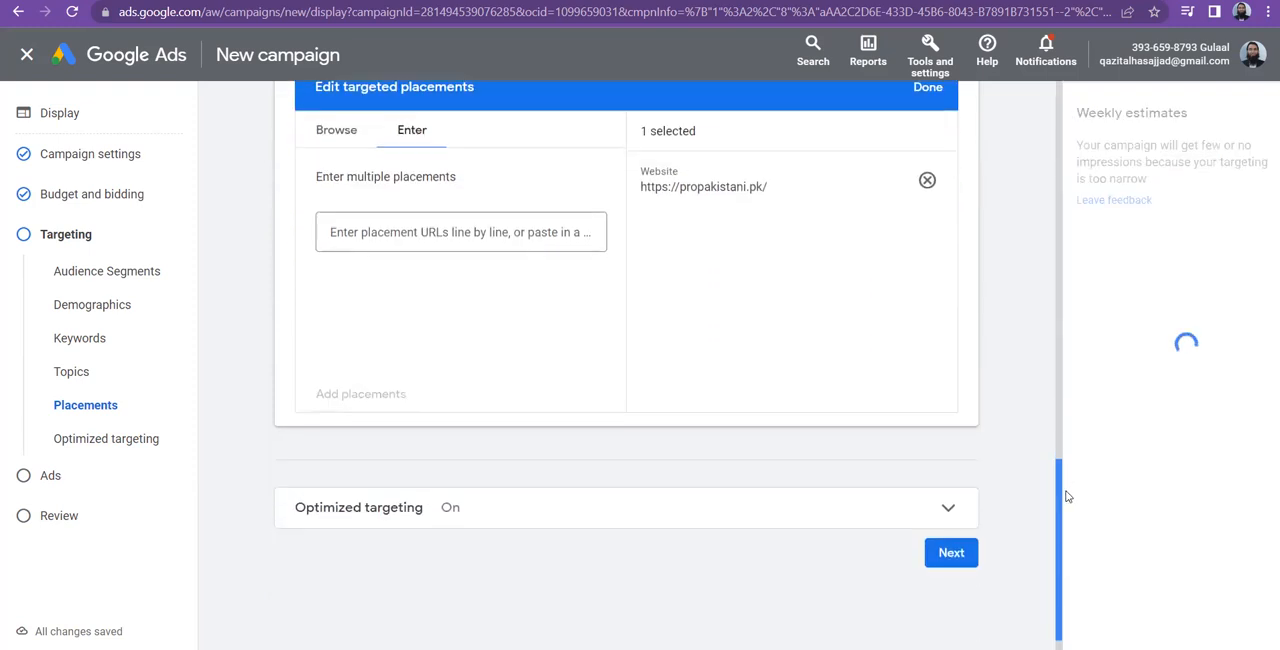
scroll(1066, 496, "up", 2)
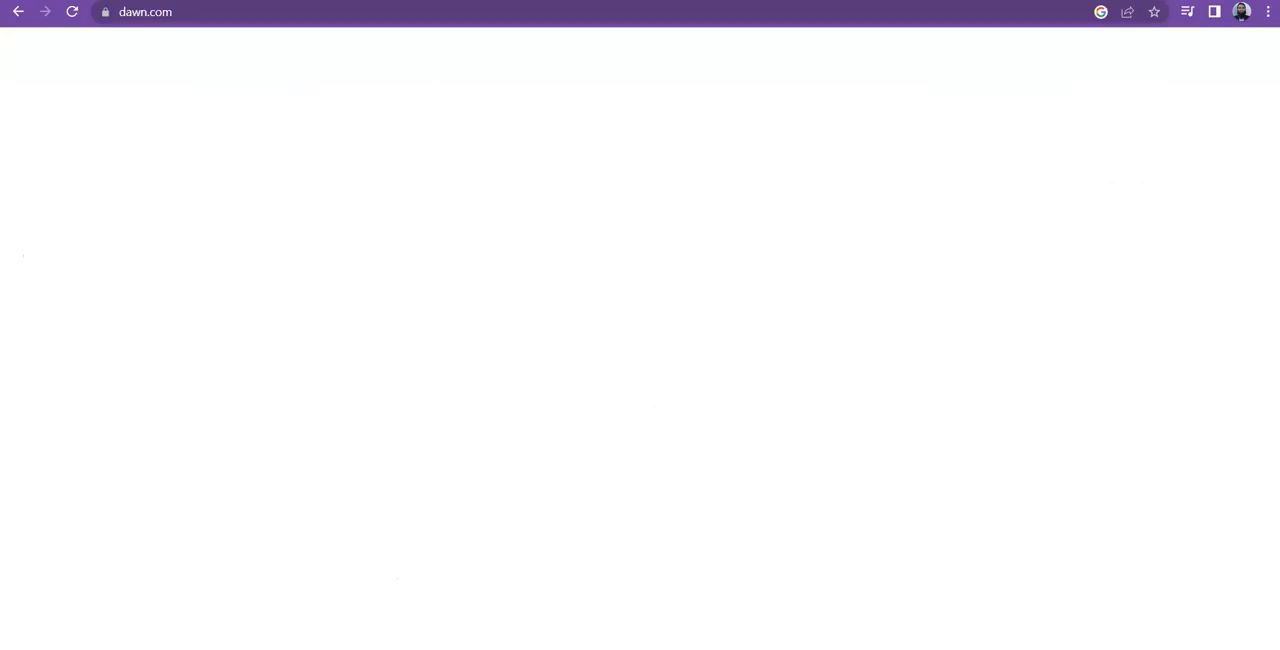
left_click(352, 12)
key("ctrl+c")
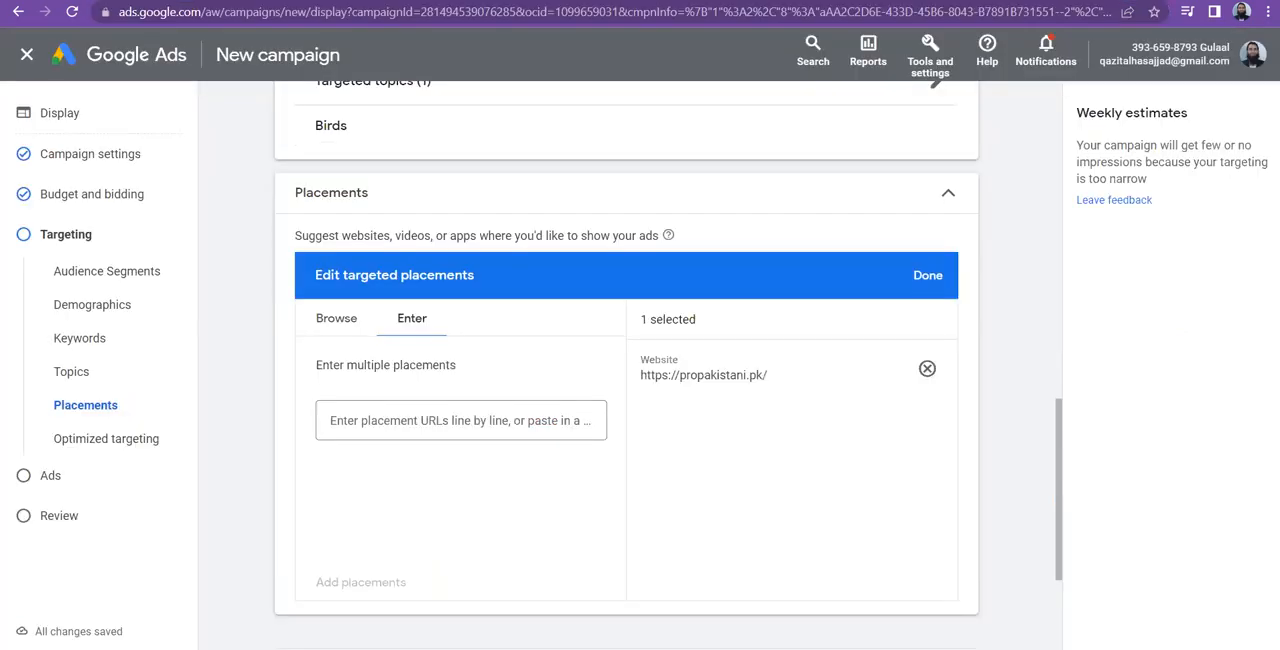
left_click(528, 416)
key("ctrl+v")
key("Return")
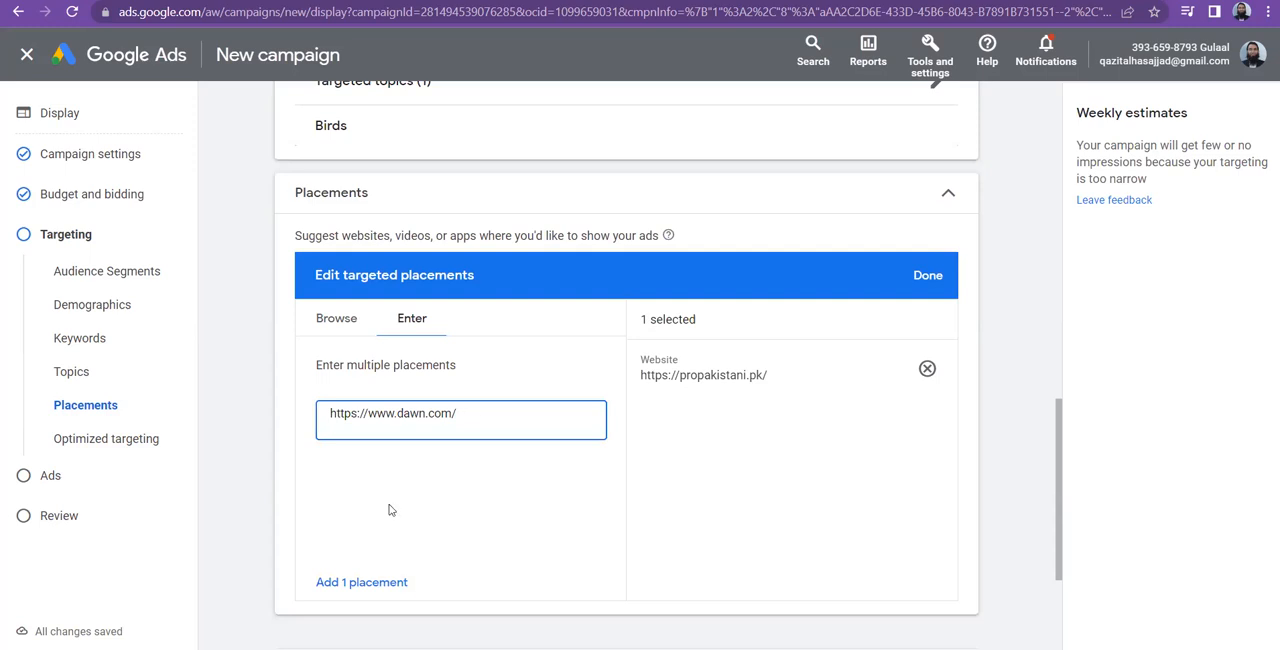
key("Tab")
key("Return")
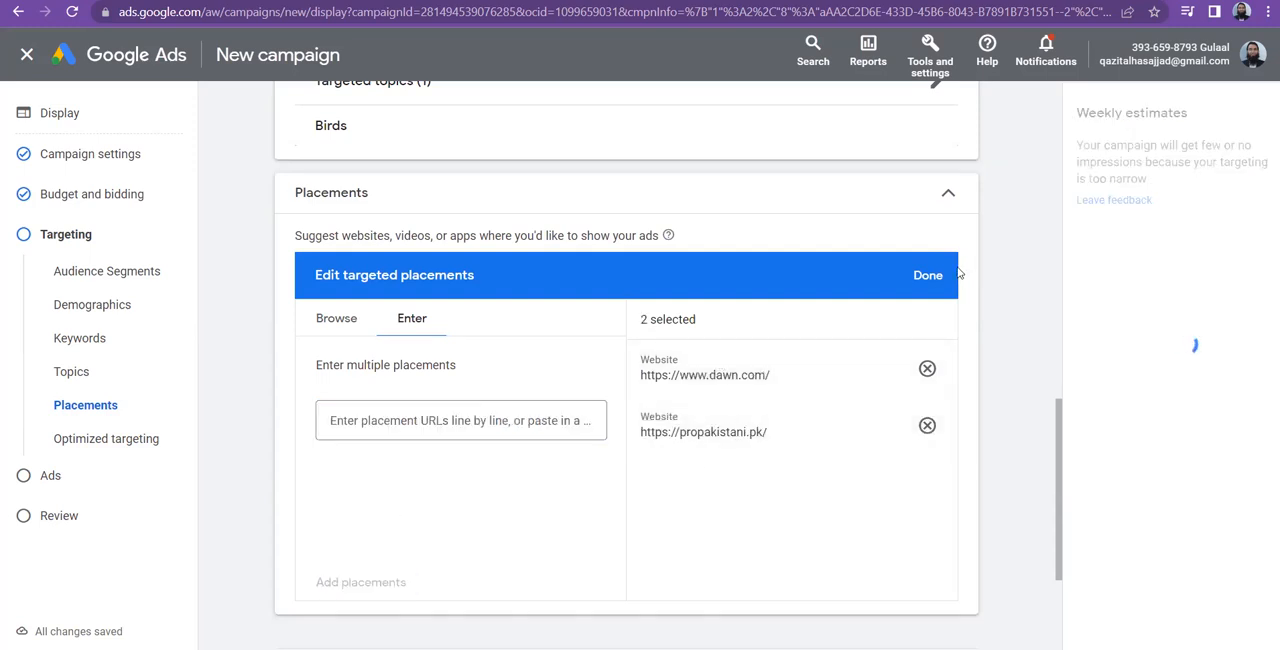
Return to browsing placements and list the YouTube channels matching the Tribune search
left_click(336, 328)
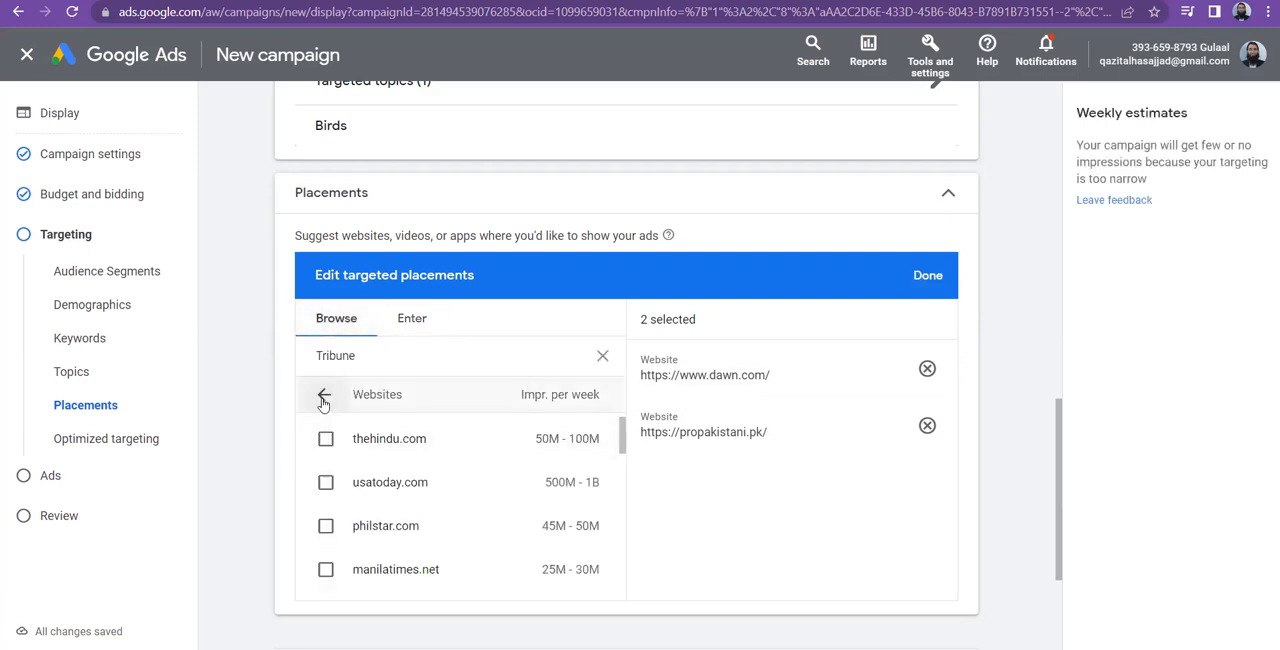
left_click(325, 398)
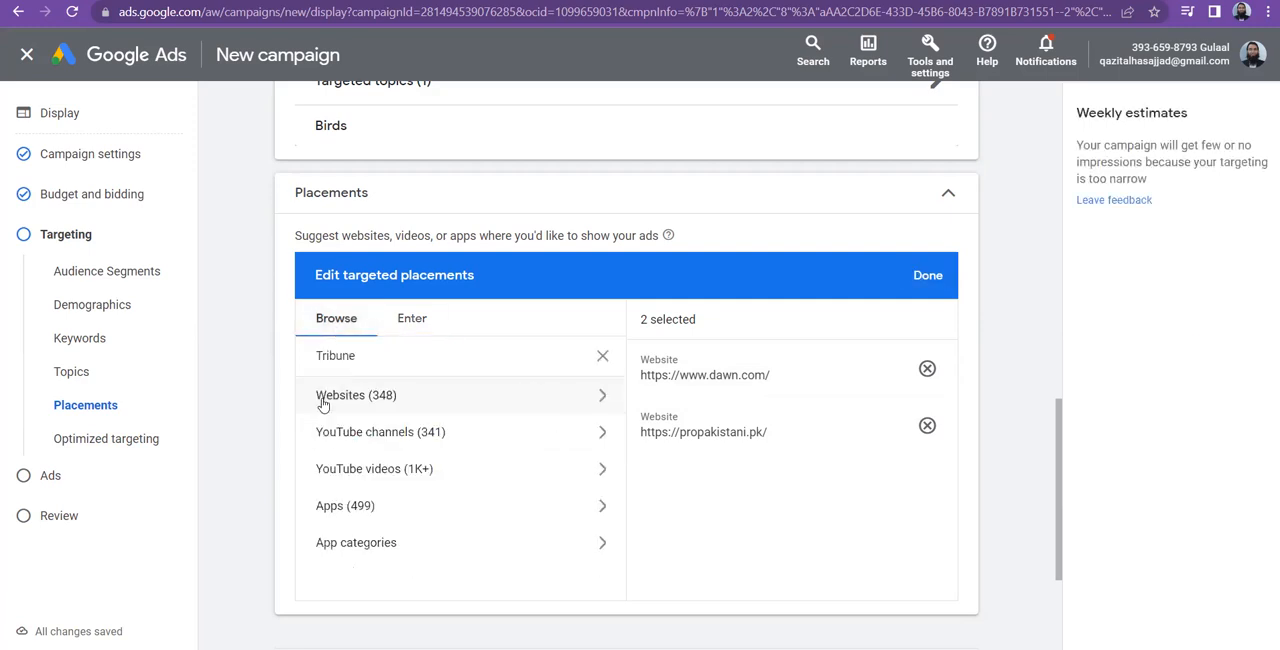
left_click(414, 432)
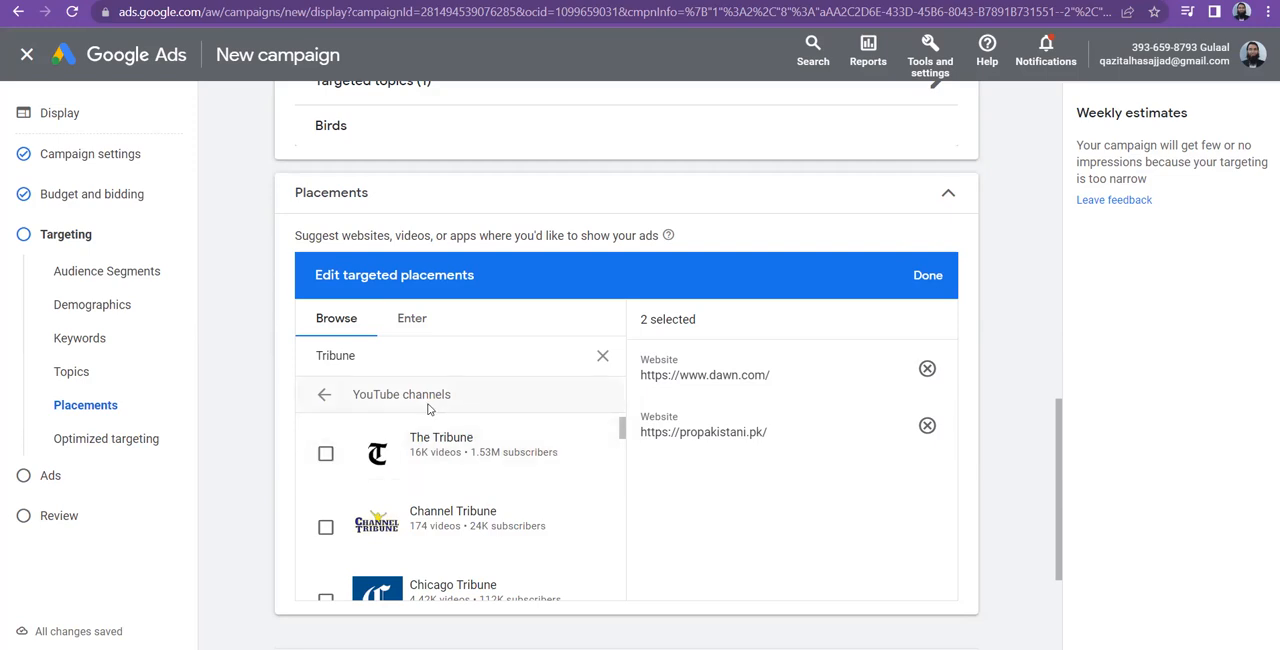
left_click(411, 320)
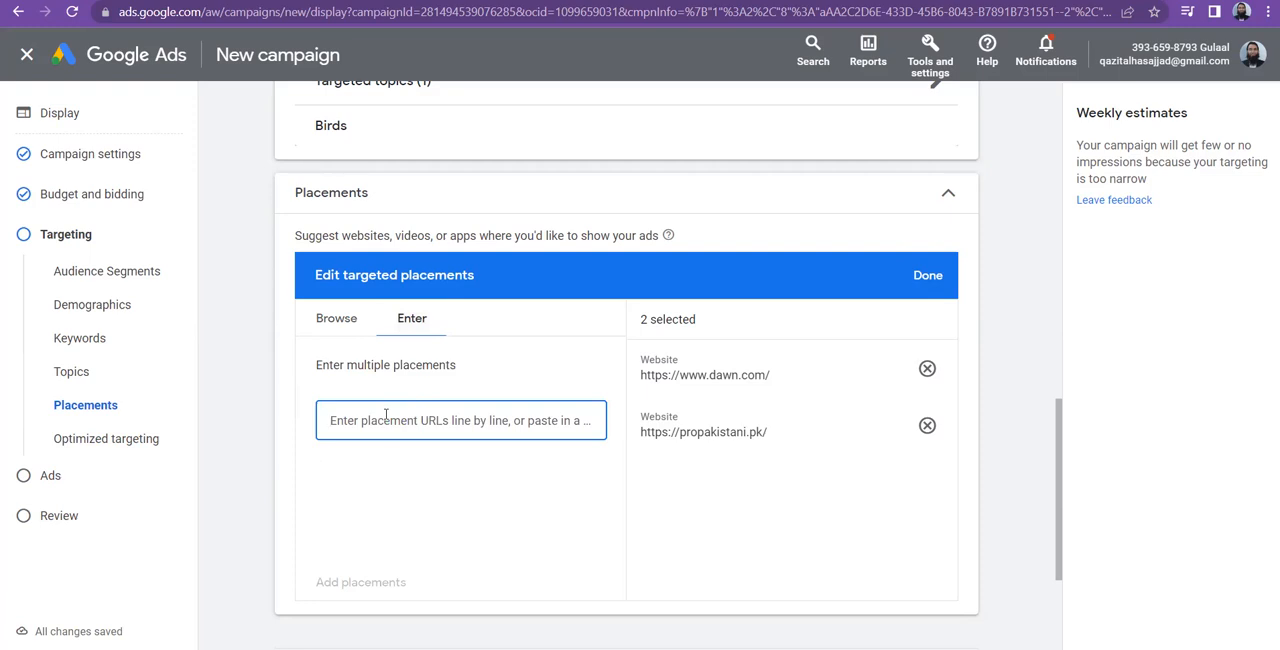
type("icc")
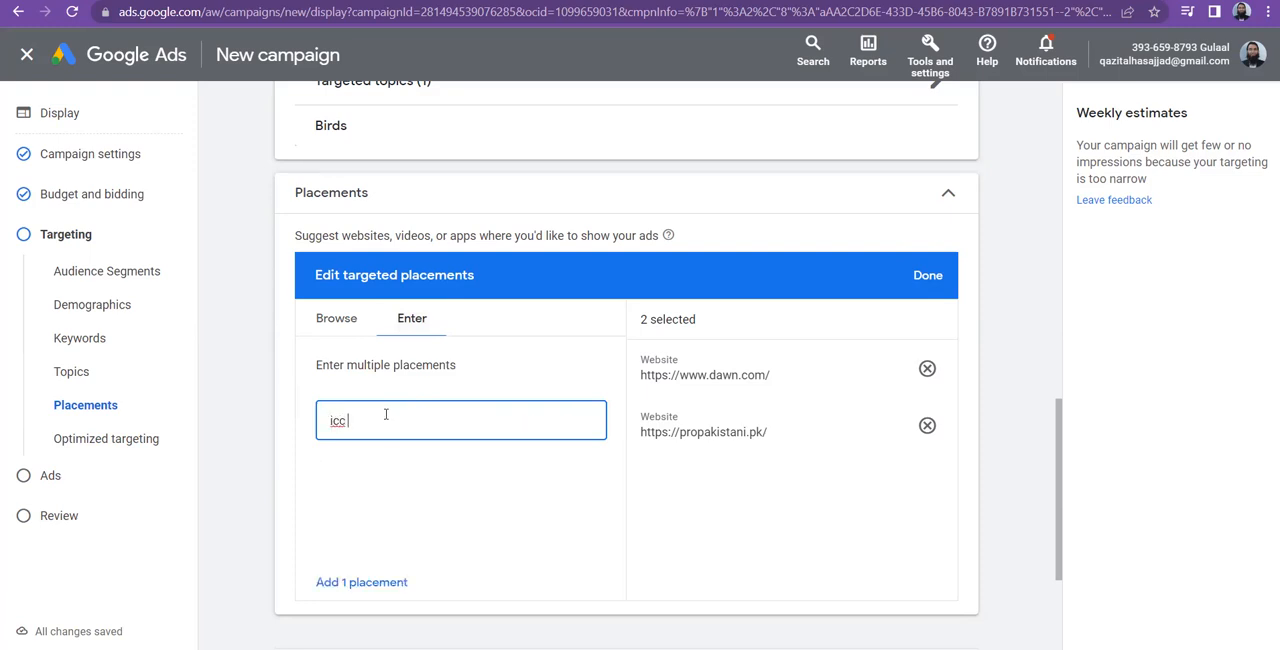
key("Return")
key("BackSpace")
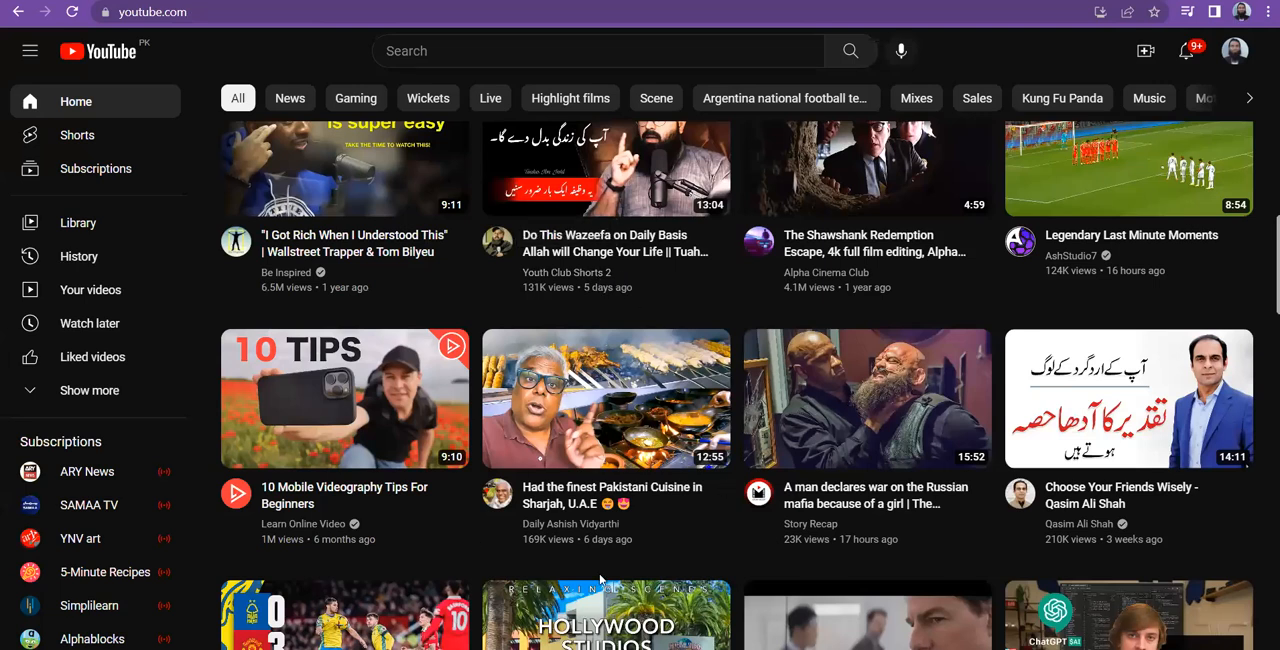
Look up the Qasim Ali Shah channel on YouTube and try to add its name as a directly entered placement
left_click(1087, 530)
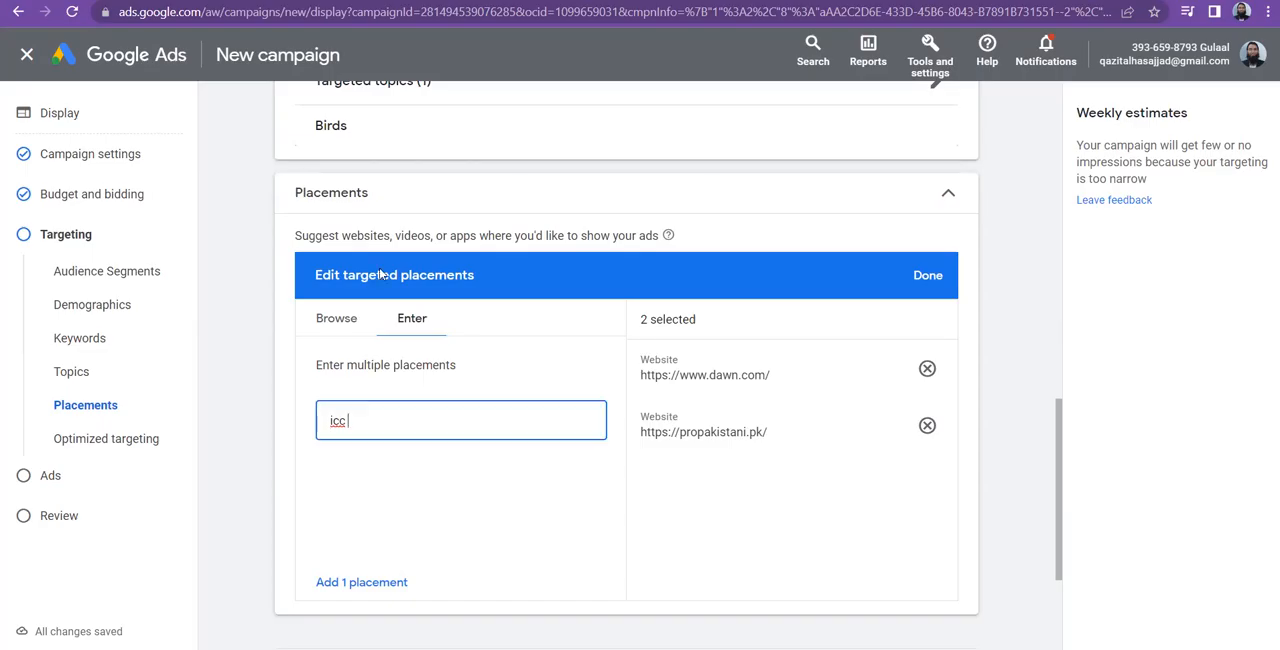
key("ctrl+a")
type("Qasiam")
type("li sha")
left_click(357, 582)
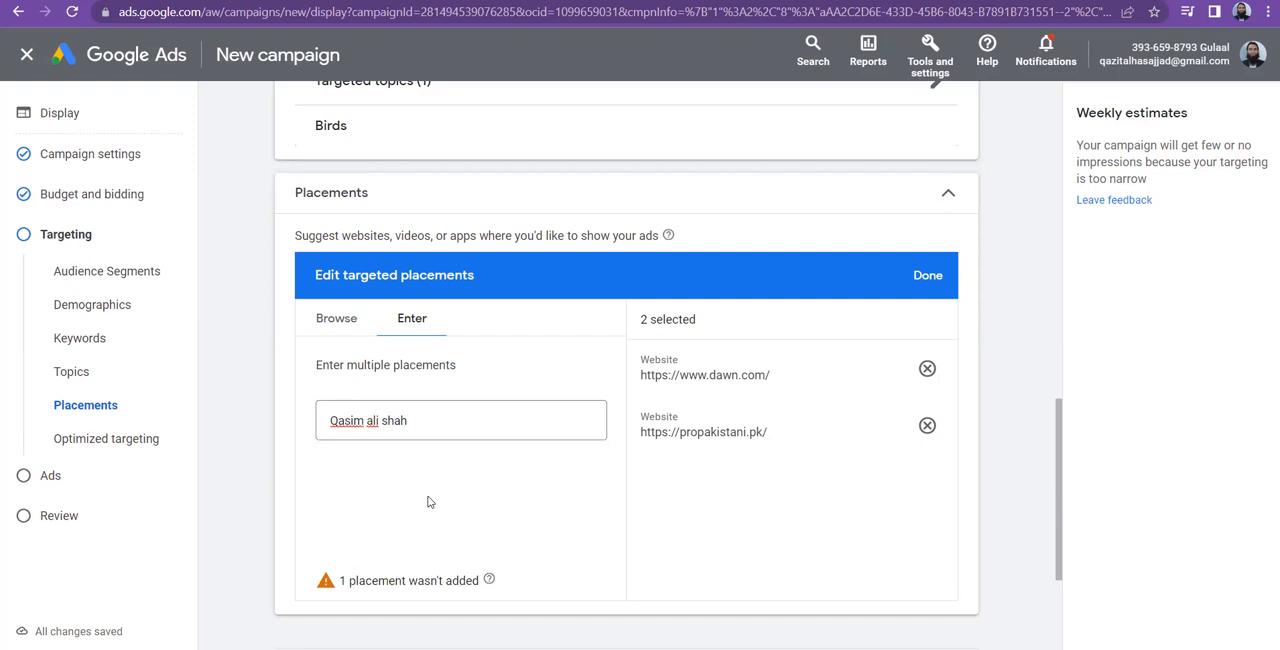
Search the browsable YouTube channel placements for qasim ali shah
left_click(338, 319)
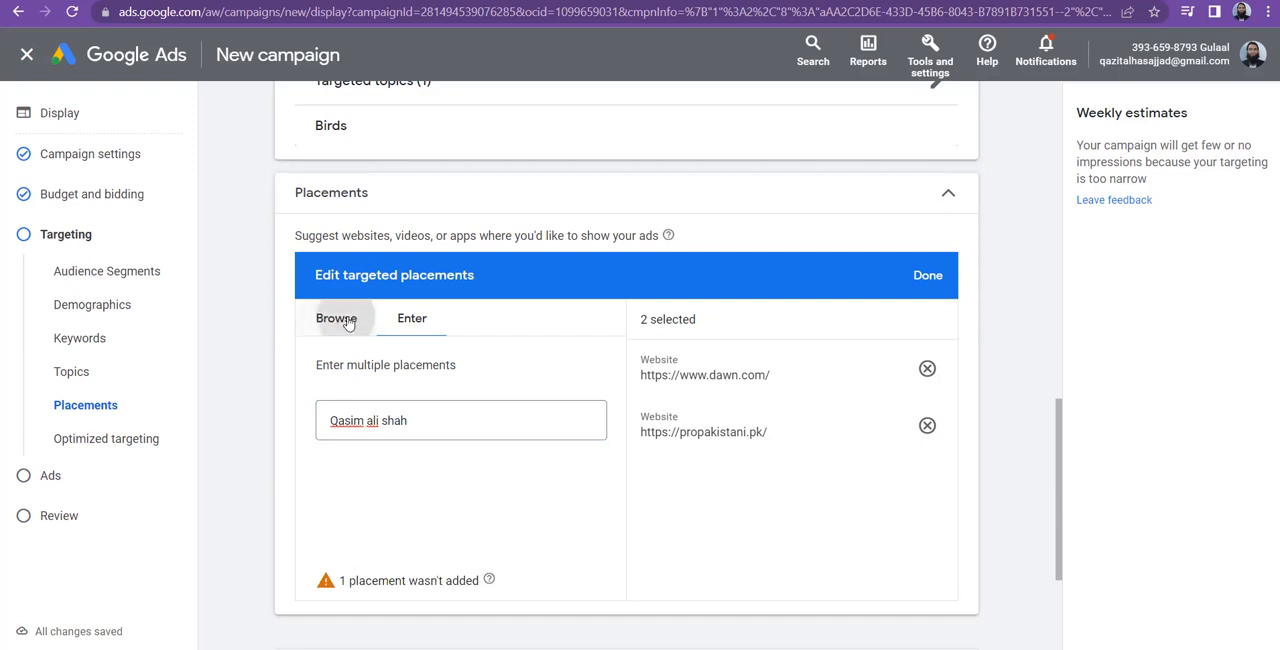
double_click(397, 359)
key("BackSpace")
type("qasim al shah")
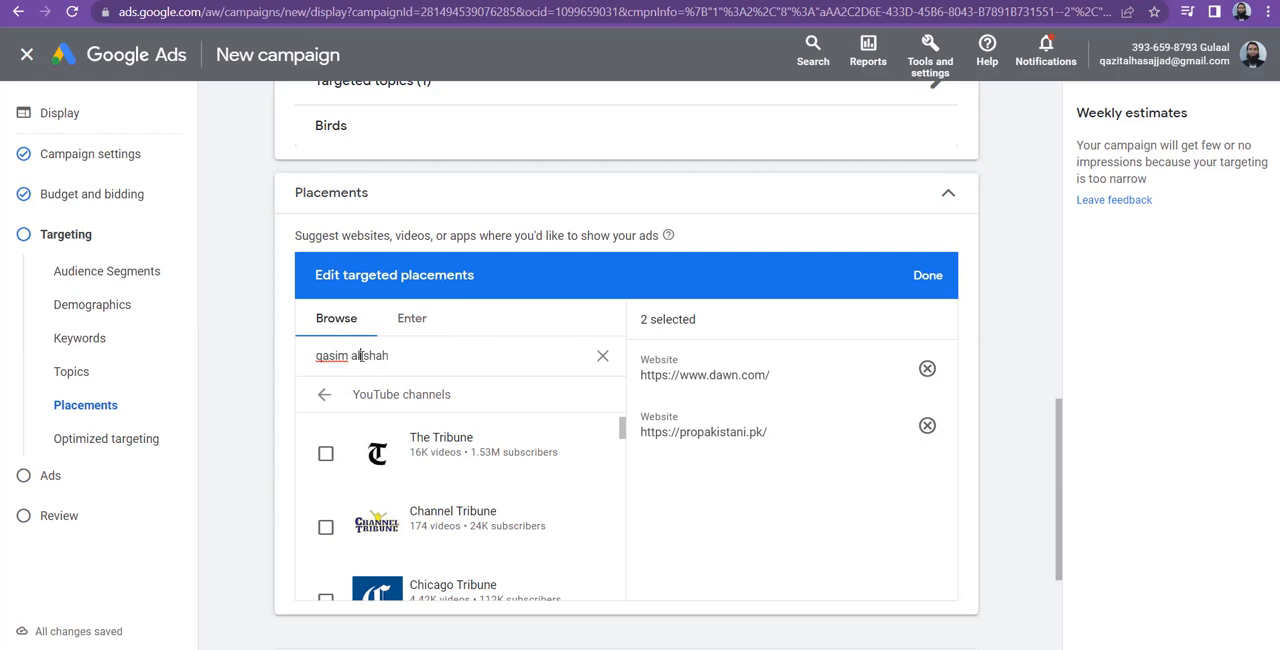
type("i")
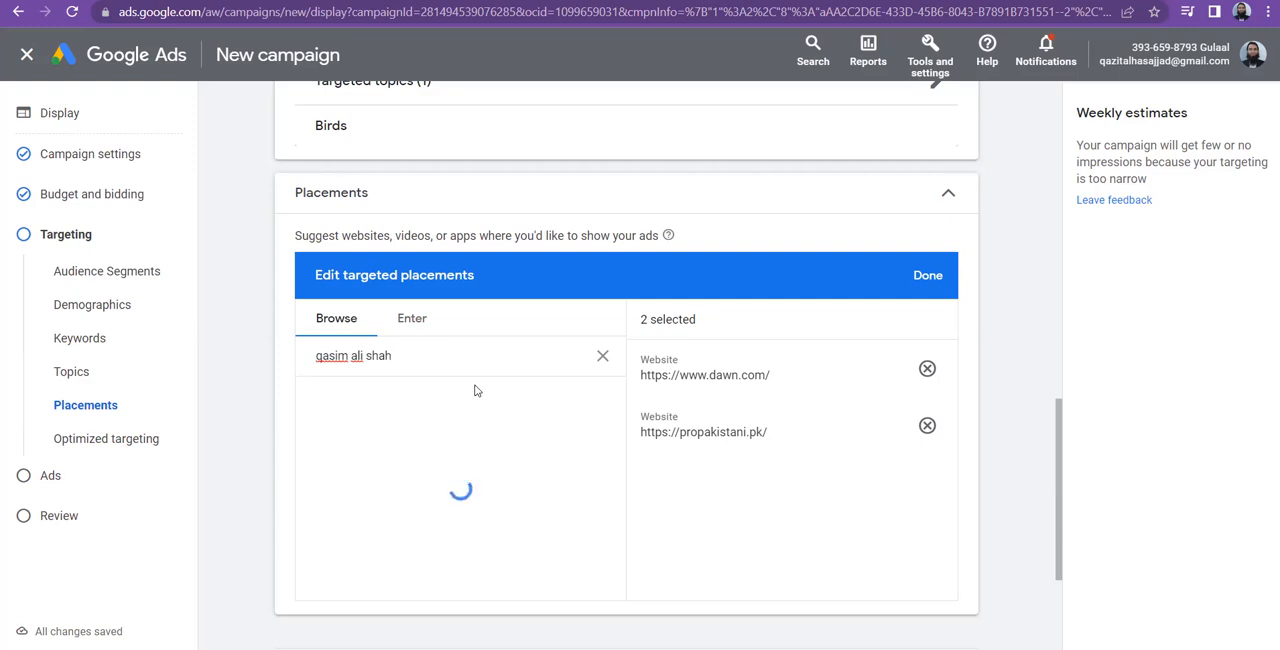
Search YouTube channels for tribune, add The Express Tribune as a targeted placement, and clear the search
triple_click(417, 354)
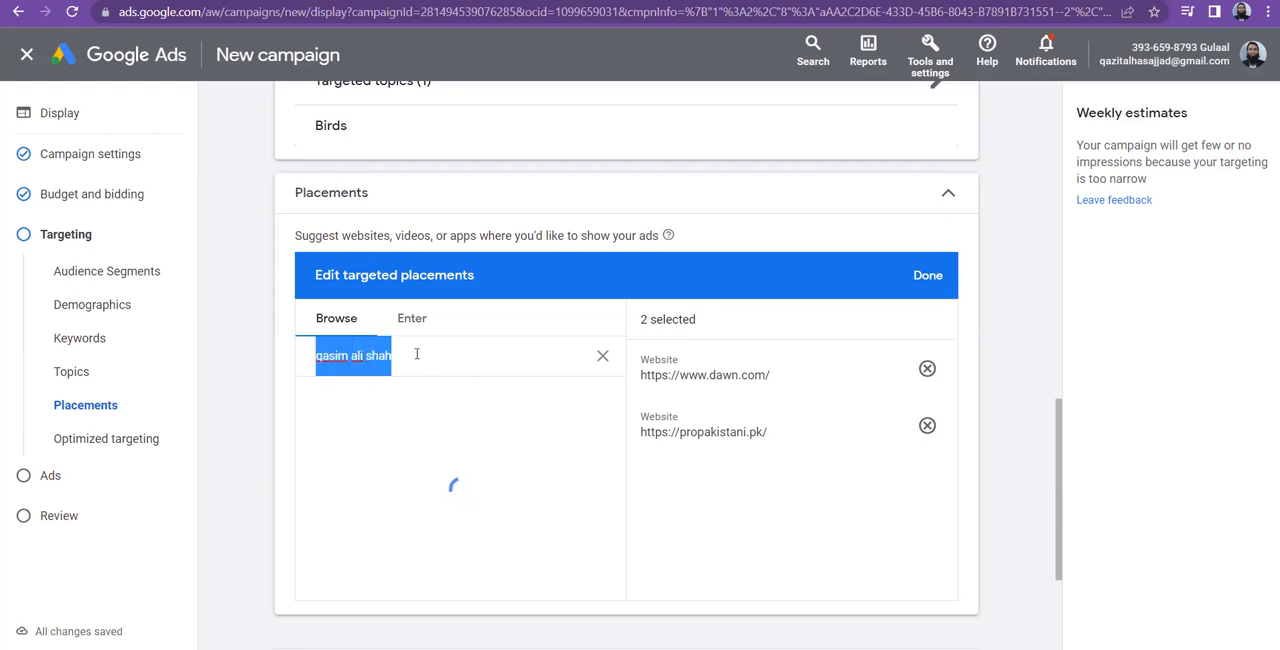
type("tribune")
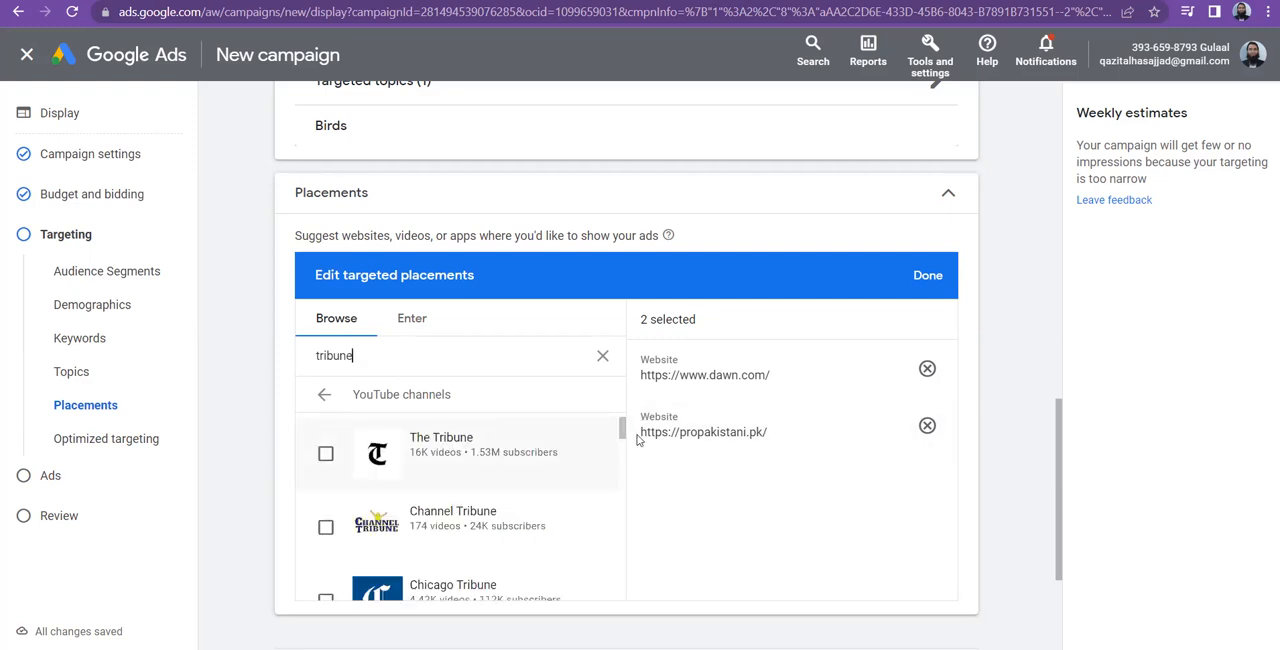
left_click_drag(624, 432, 621, 510)
left_click(325, 479)
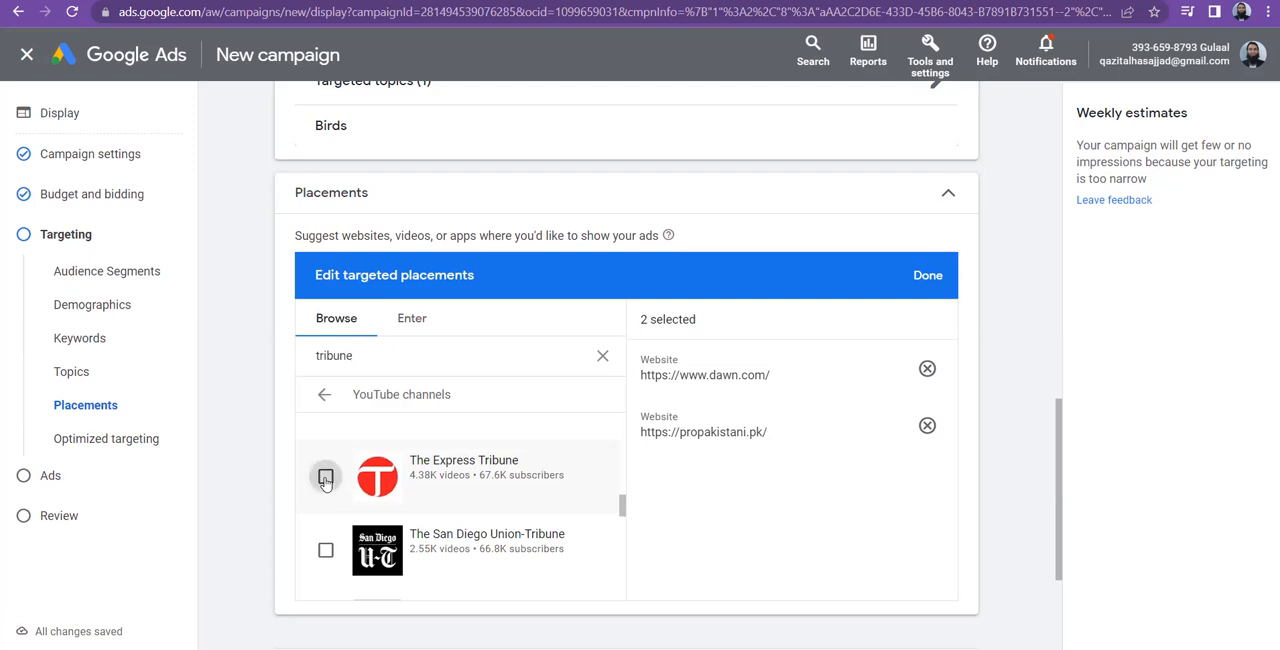
left_click(599, 355)
left_click(324, 394)
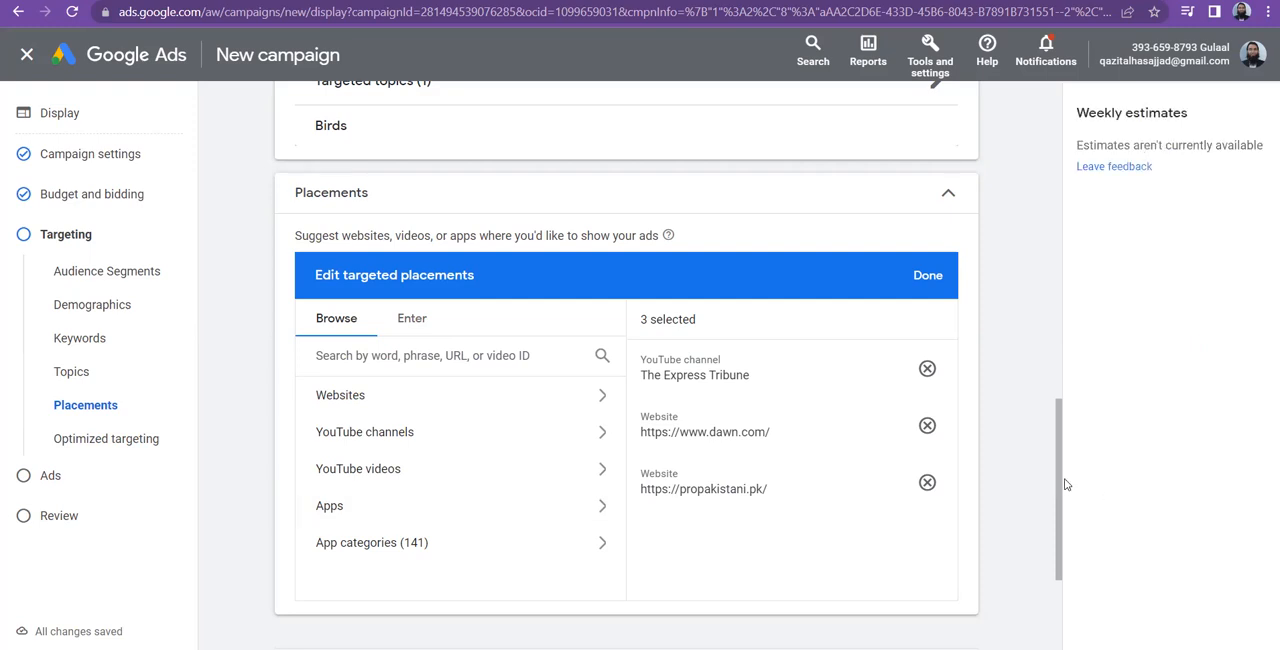
Continue to ad creation, and return to Targeting to review the demographics and content settings
left_click_drag(1060, 486, 1067, 580)
left_click(951, 518)
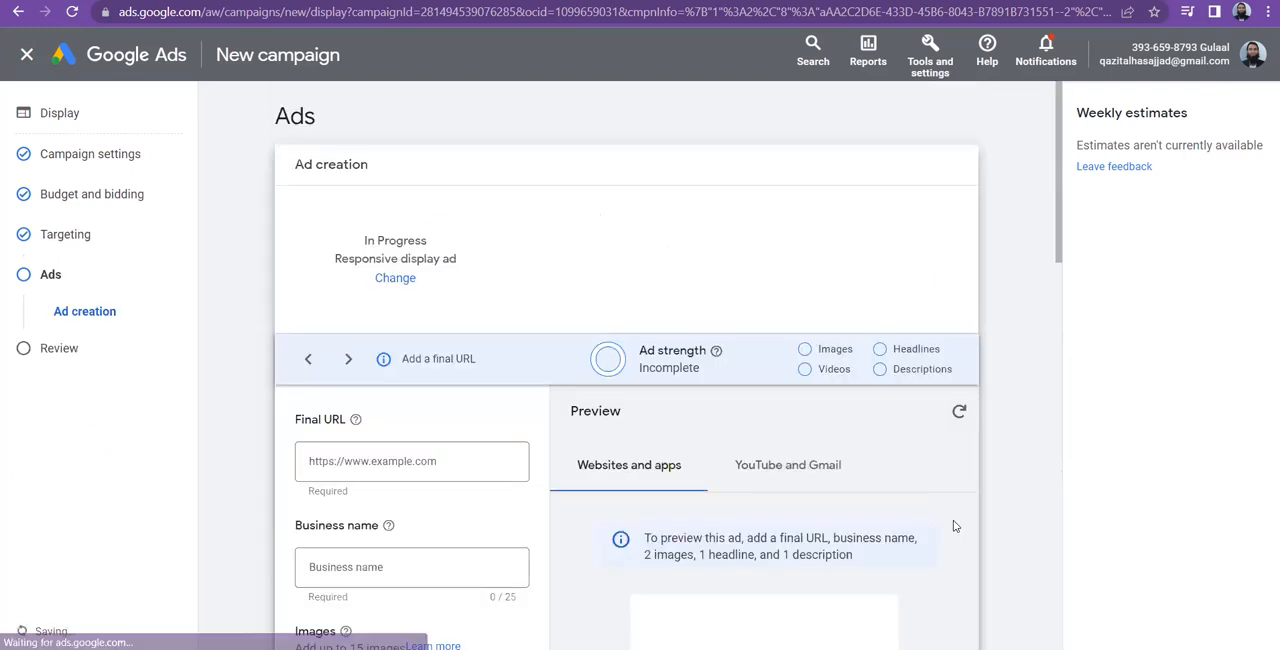
left_click(82, 238)
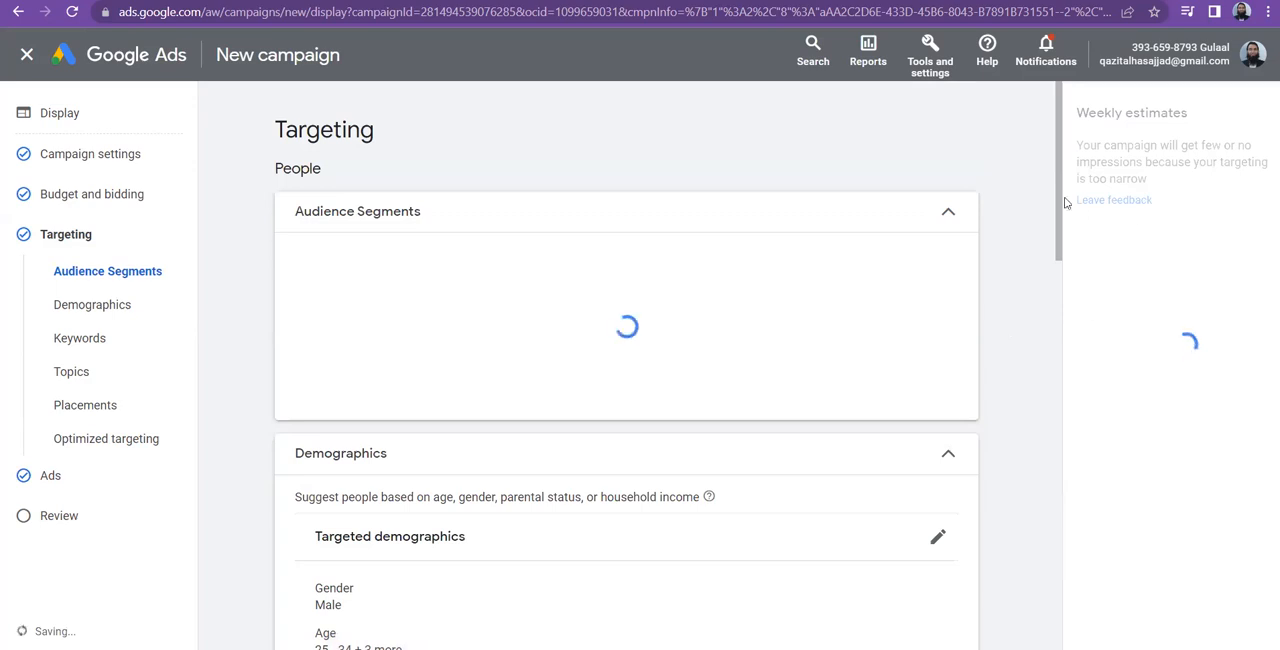
scroll(1088, 328, "down", 4)
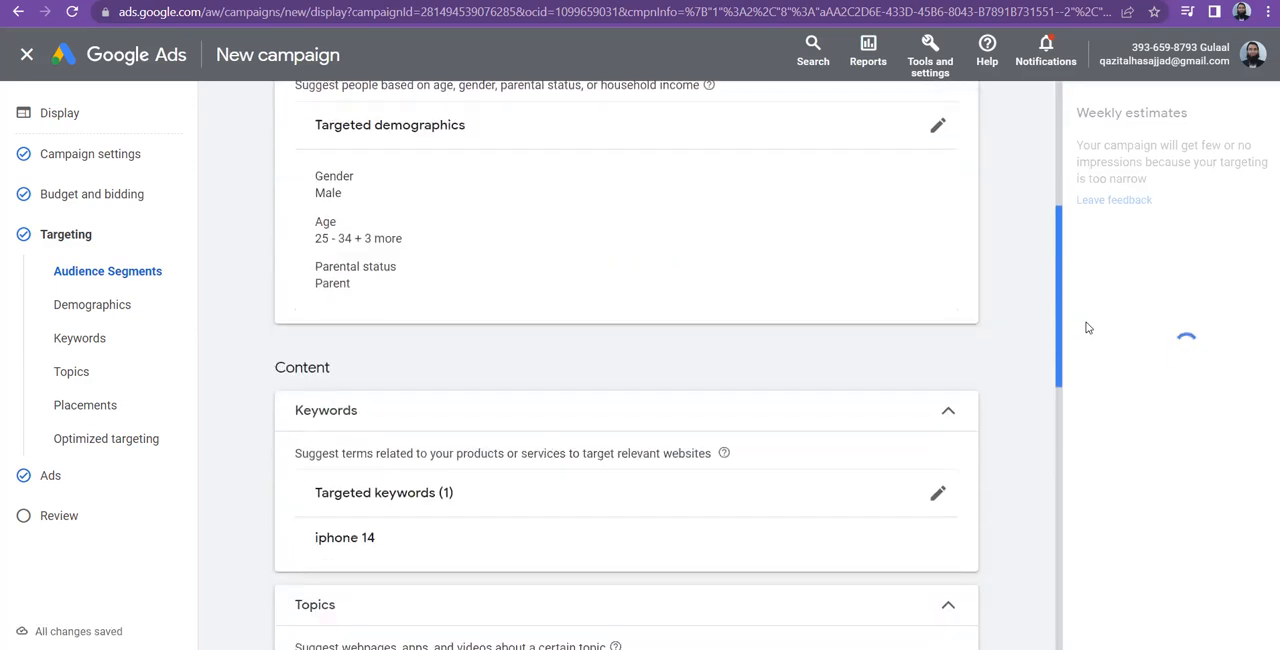
scroll(1071, 363, "down", 4)
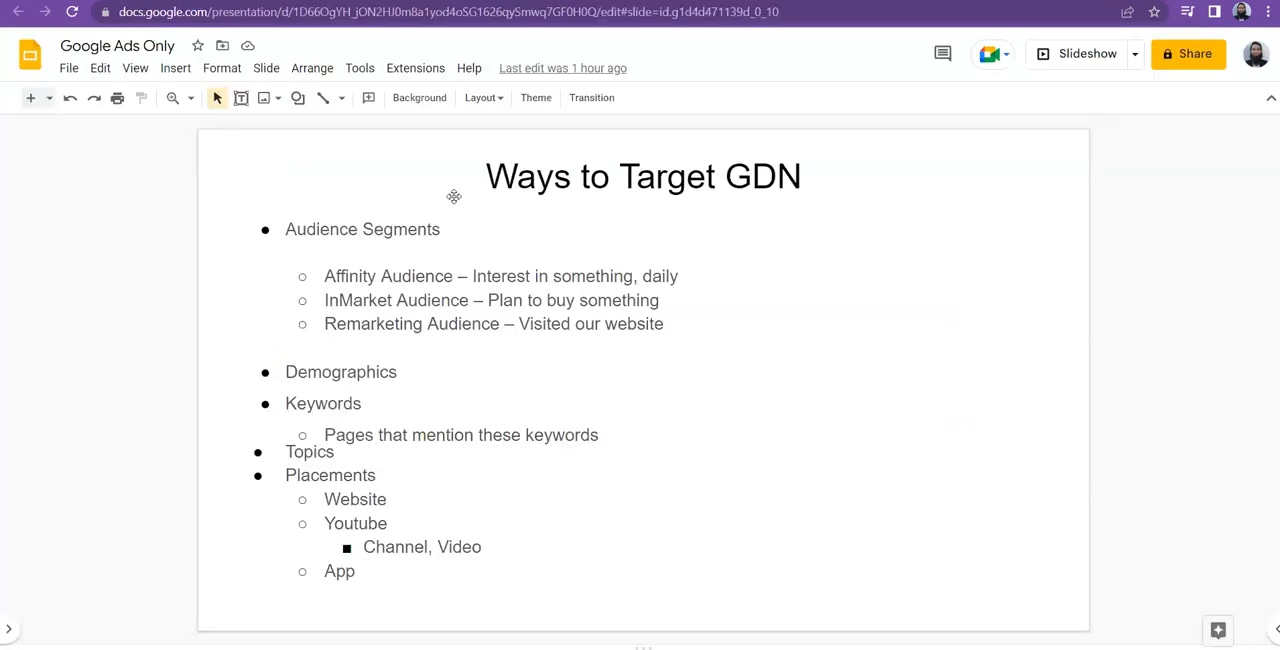
Switch to the Google Slides presentation and advance to the Ways to Target GDN slide dividing the methods into People and Content
left_click_drag(1020, 297, 1021, 307)
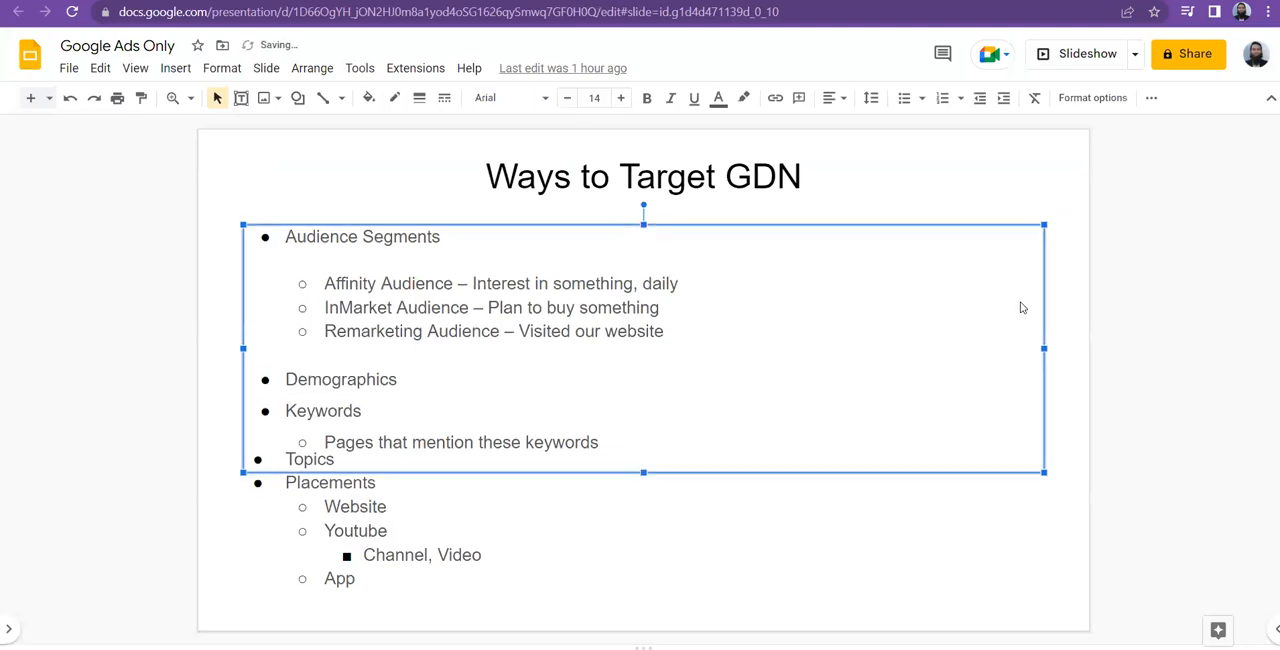
left_click(980, 183)
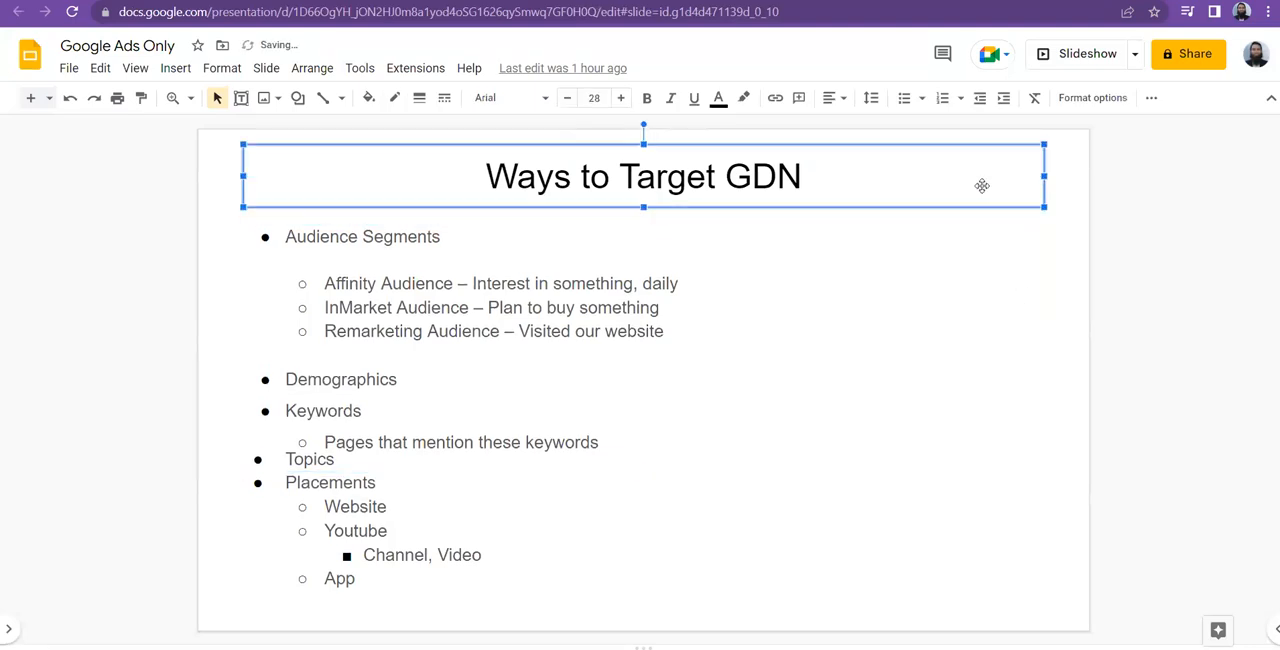
left_click(1060, 199)
key("Down")
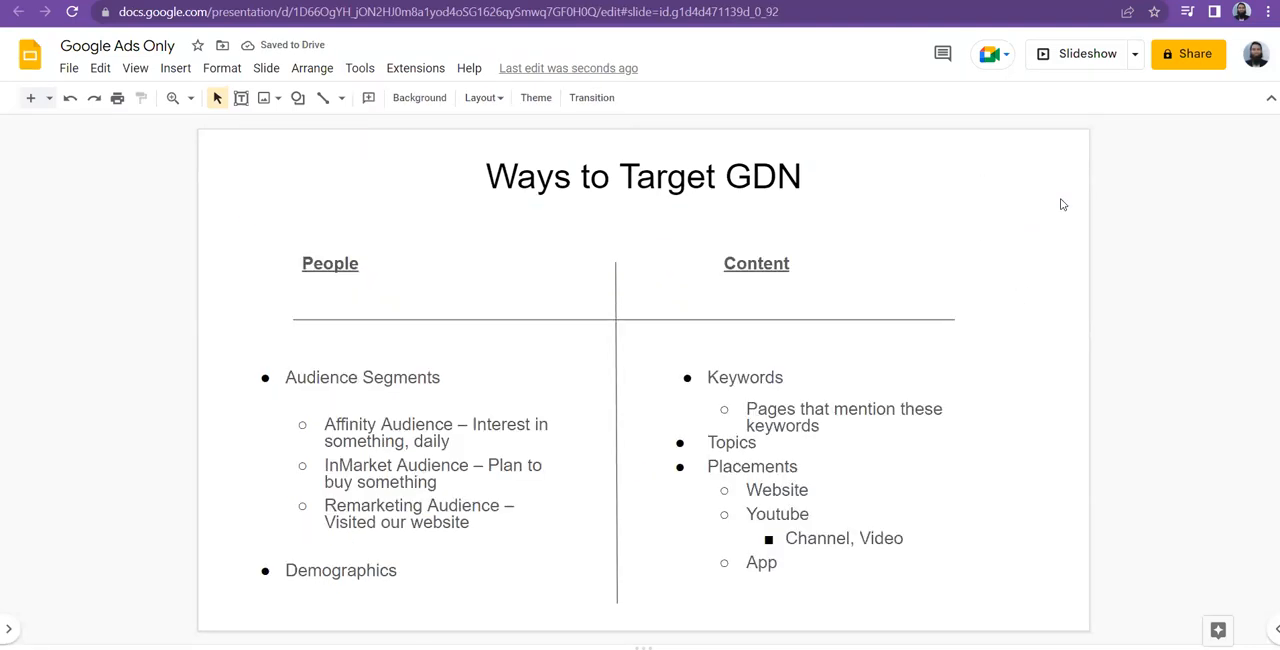